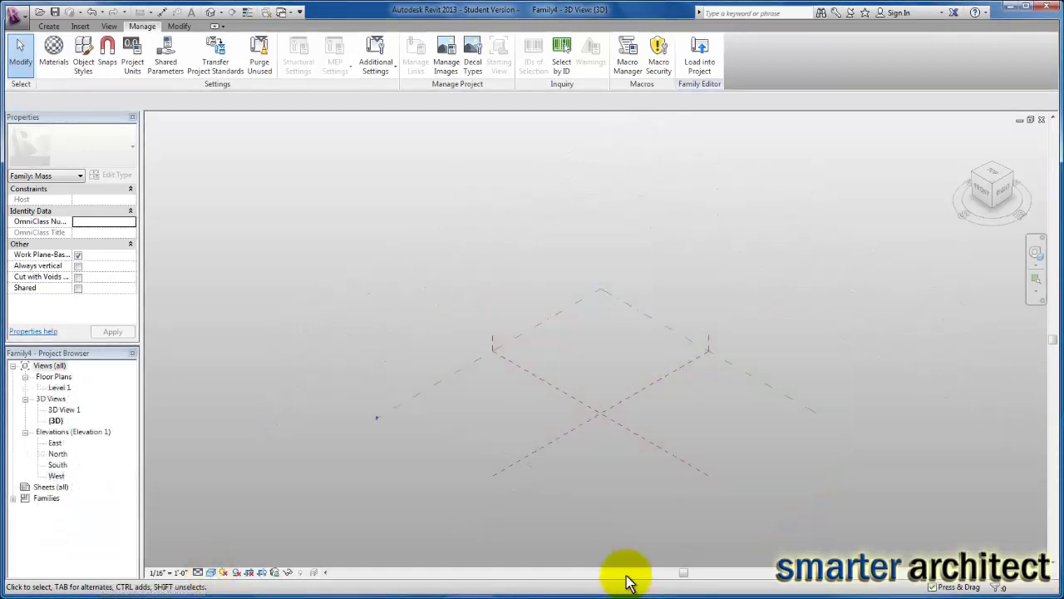
Add Levels 2 through 5 above Level 1, then open the Level 1 floor plan
left_click(48, 26)
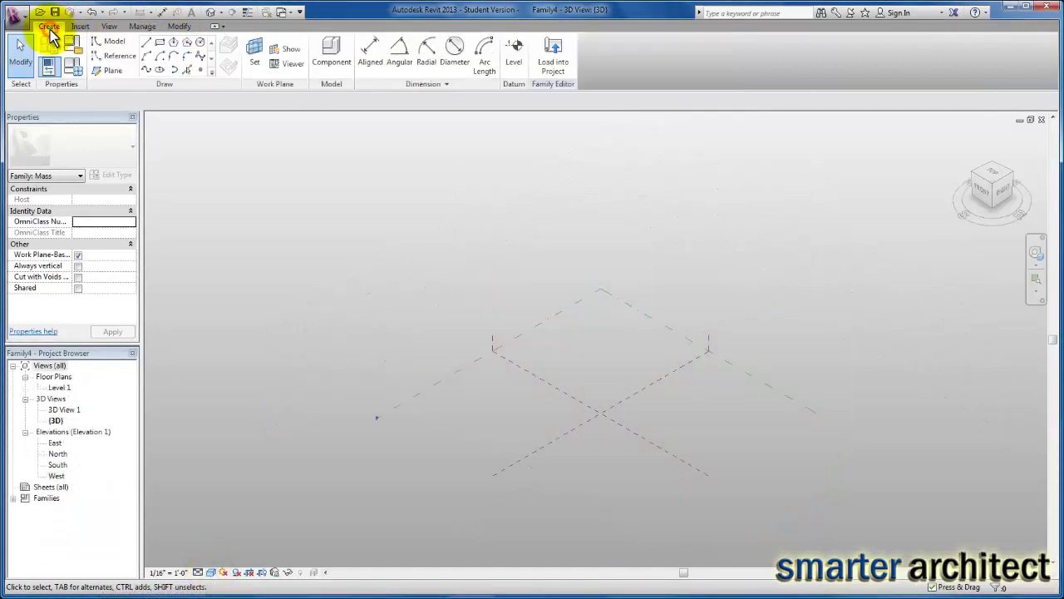
left_click(515, 57)
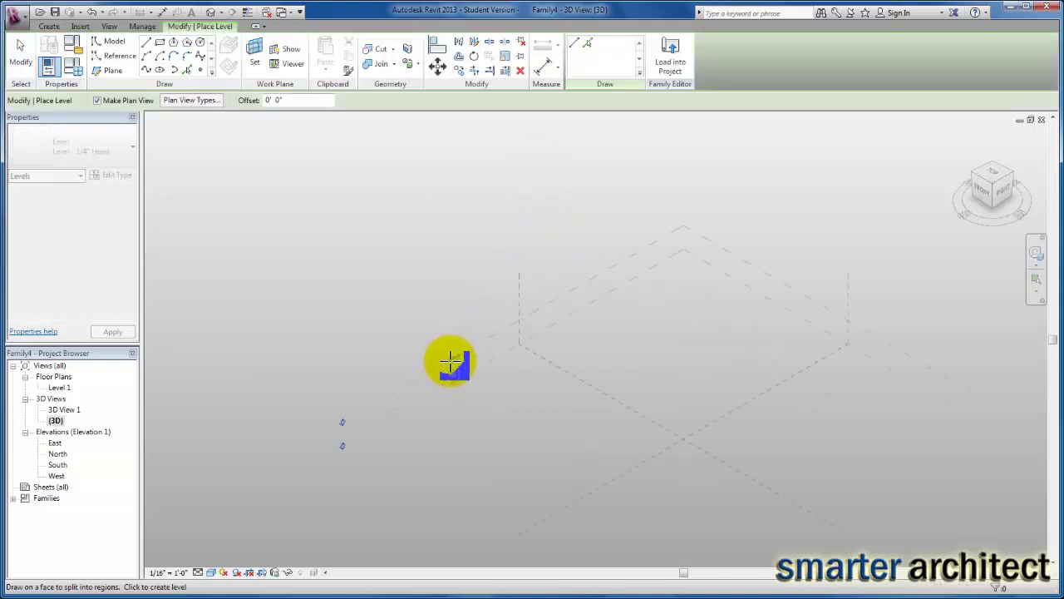
left_click(456, 329)
left_click(453, 310)
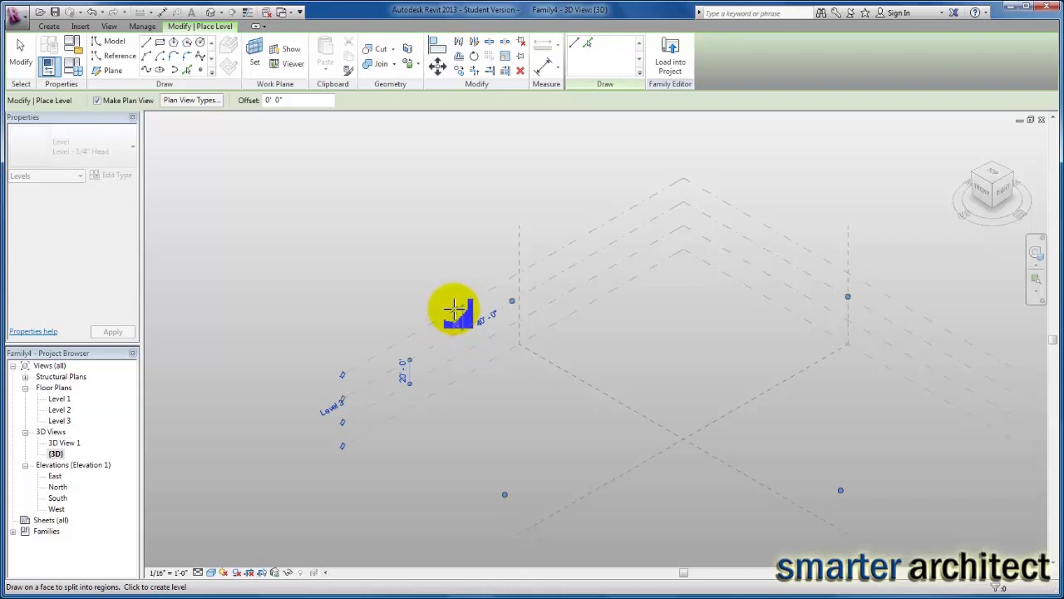
left_click(453, 310)
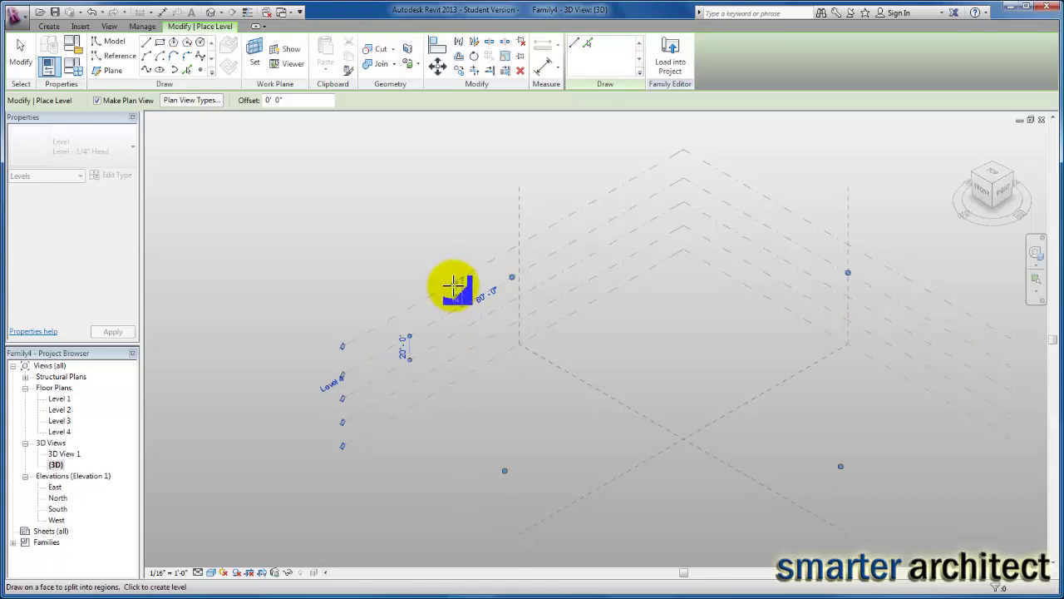
left_click(344, 290)
double_click(60, 399)
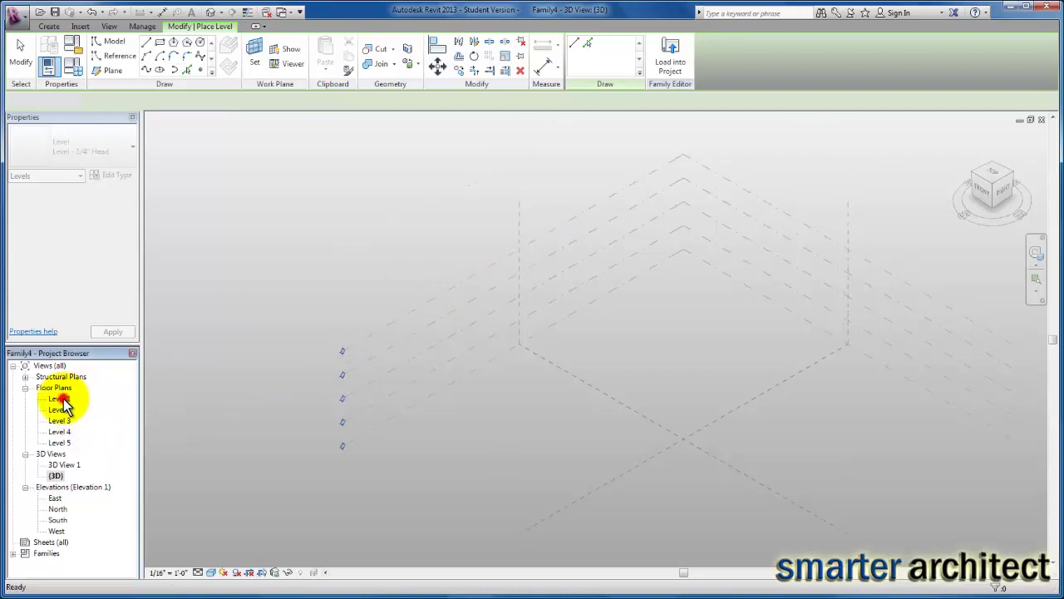
Draw a small rectangle of model lines on the Level 1 plan
left_click(48, 26)
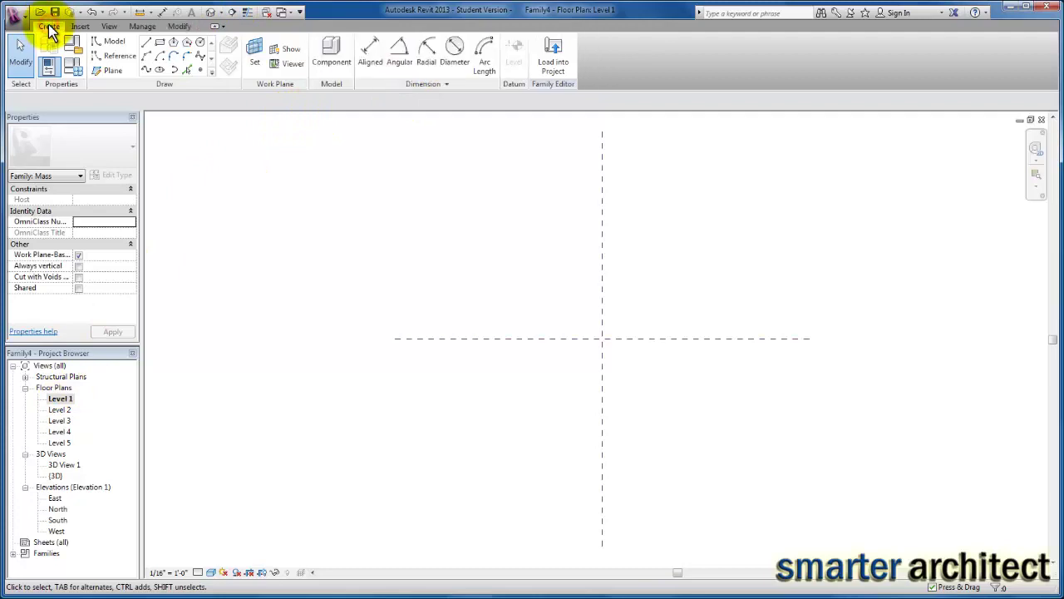
left_click(160, 44)
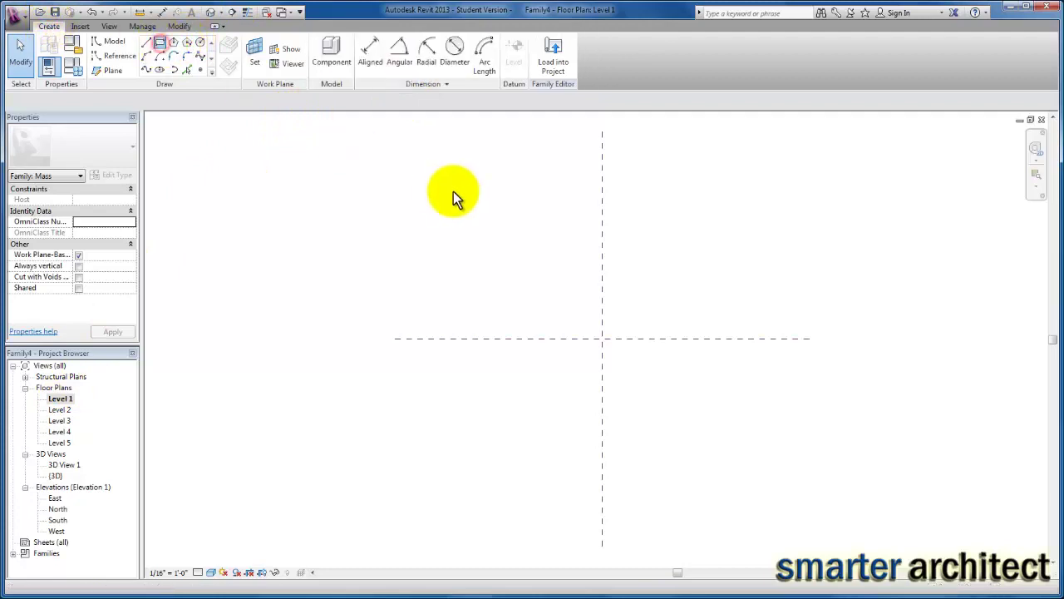
left_click(463, 249)
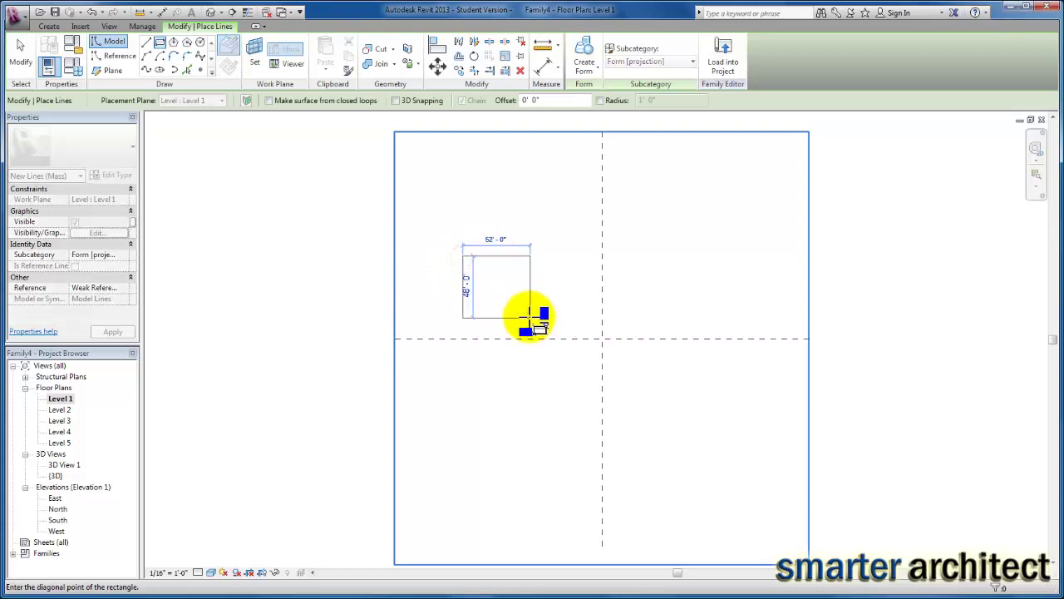
left_click(530, 313)
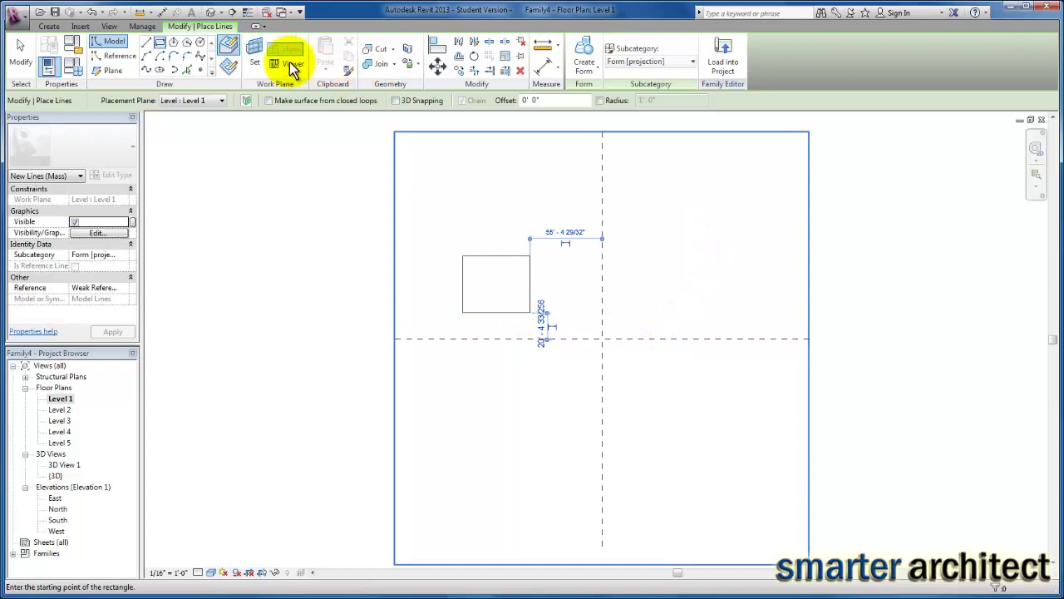
Add a model-line circle and a long 256' by 100' rectangle
left_click(202, 43)
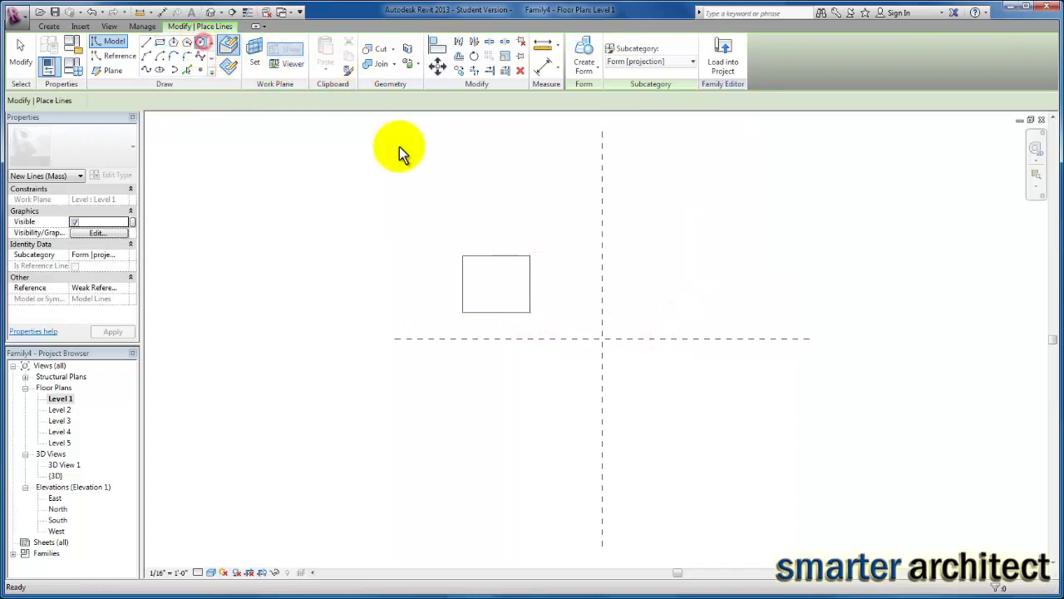
left_click(696, 285)
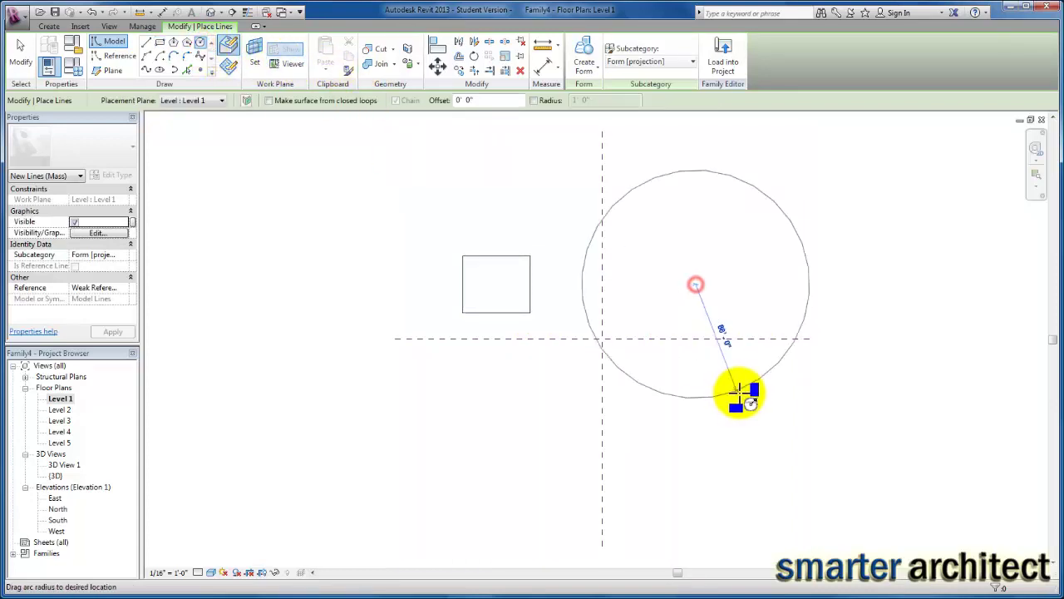
left_click(717, 347)
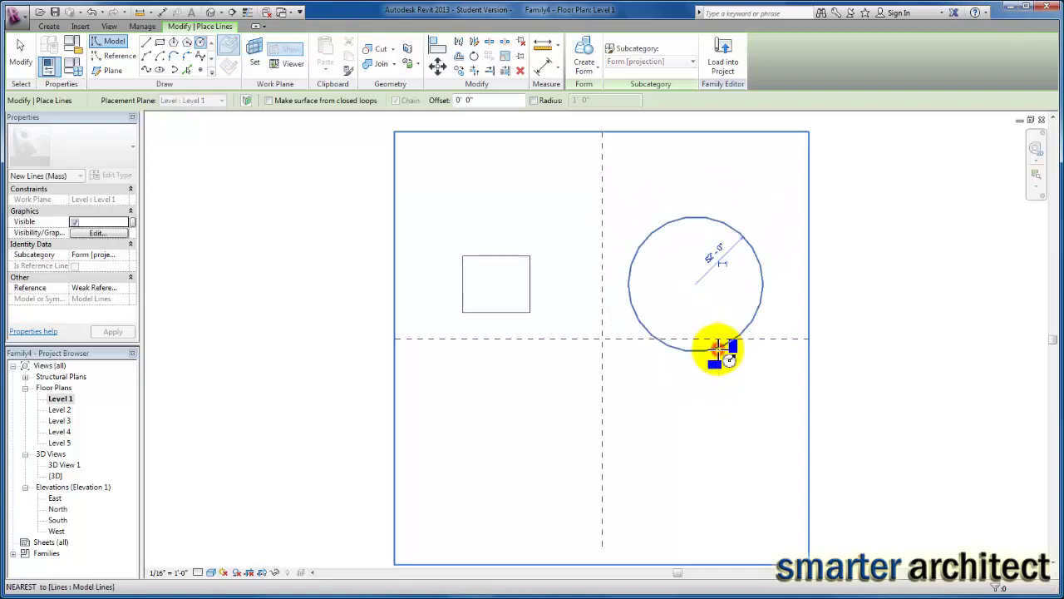
left_click(160, 43)
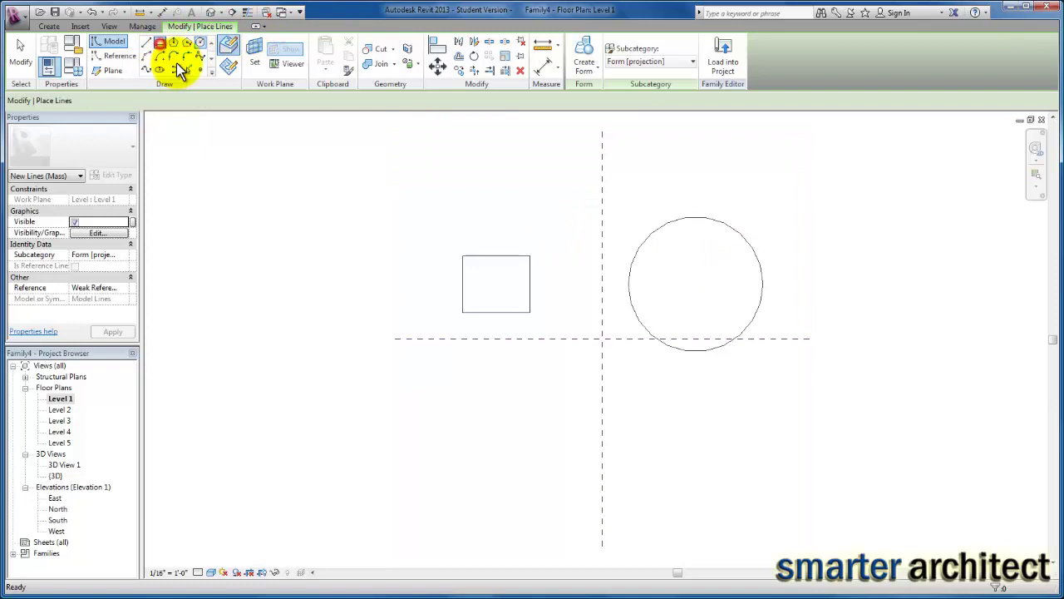
left_click(441, 295)
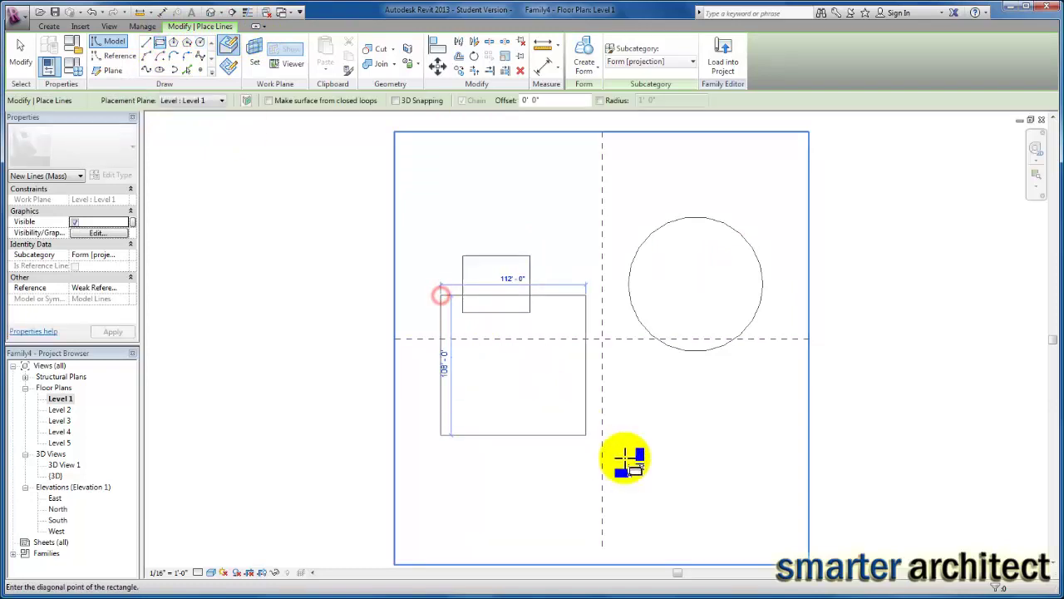
left_click(773, 424)
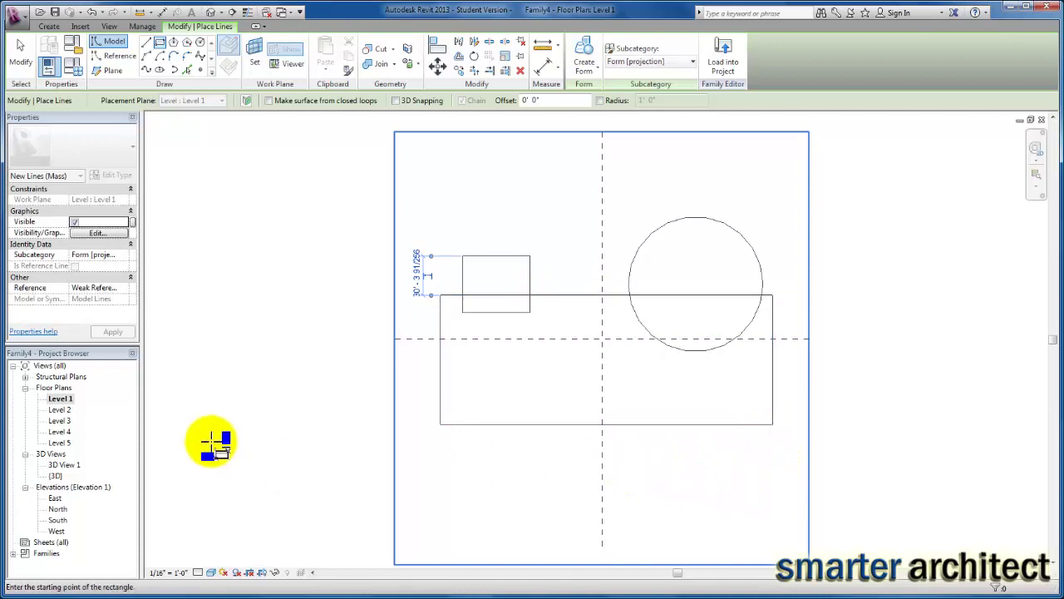
In the 3D view, extrude the small rectangle into a solid box 80' tall
double_click(56, 476)
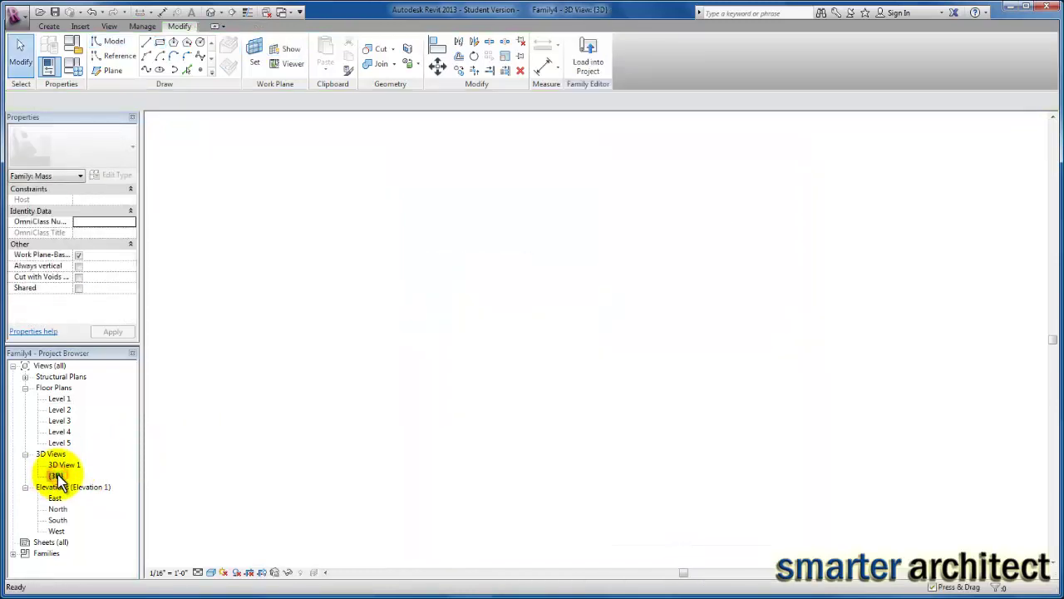
scroll(689, 388, "down", 1)
scroll(650, 333, "up", 2)
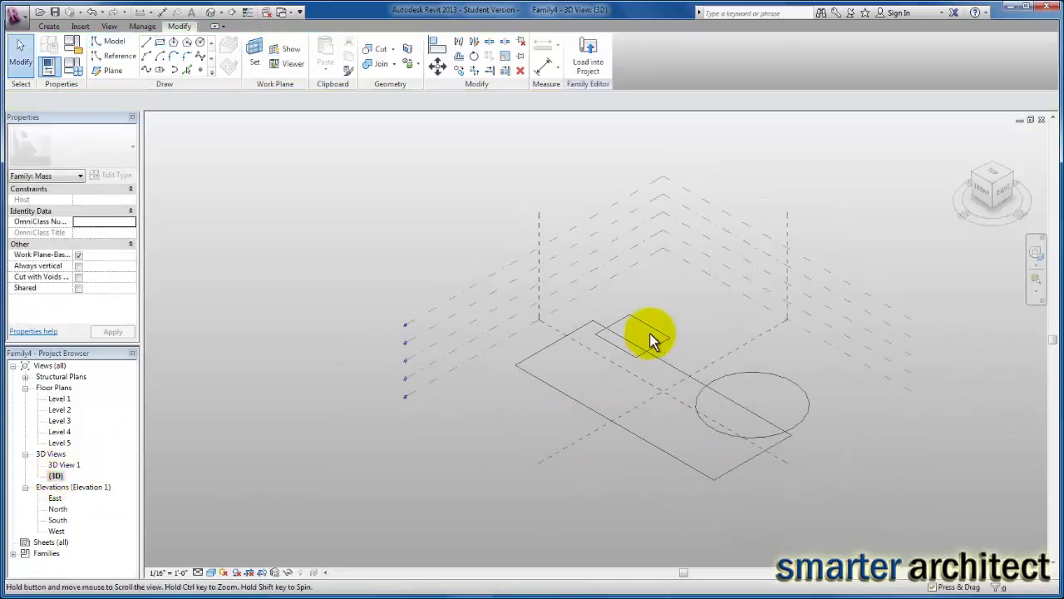
scroll(632, 306, "up", 1)
key("Tab")
left_click(633, 302)
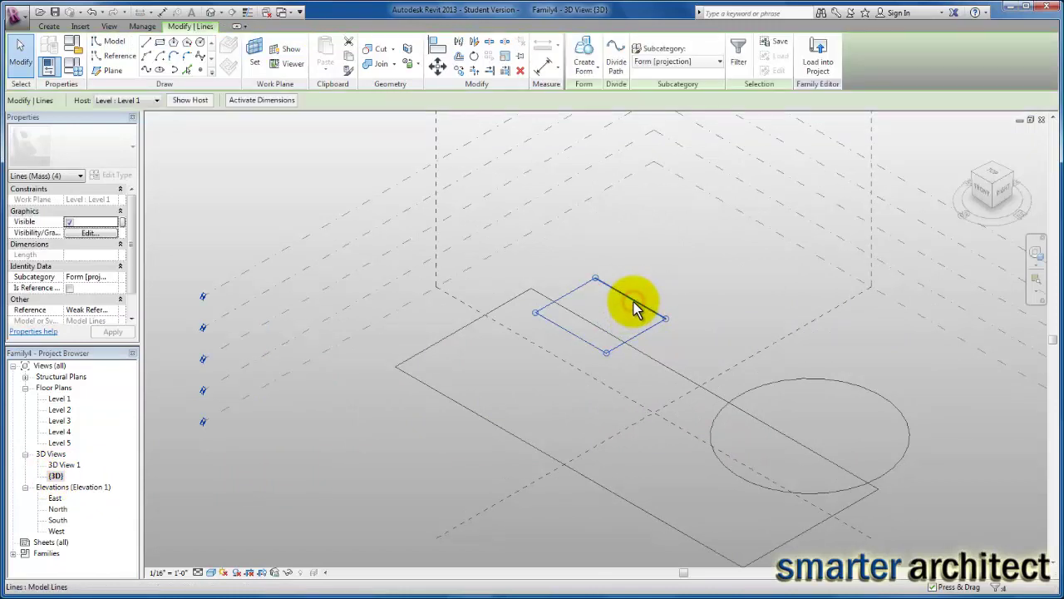
left_click(598, 70)
left_click(581, 93)
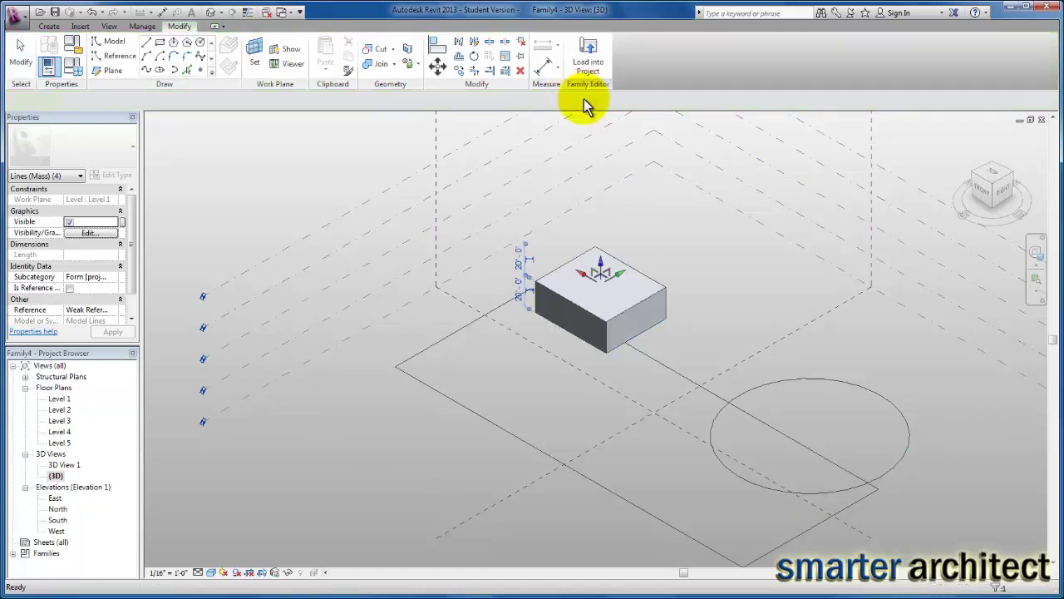
left_click_drag(601, 264, 600, 170)
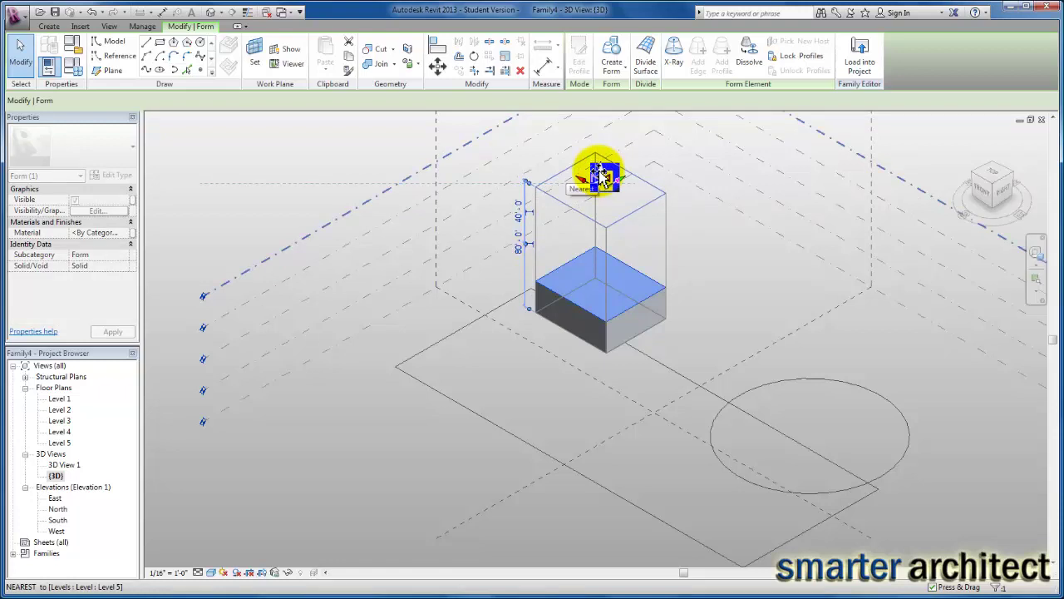
left_click_drag(600, 172, 599, 171)
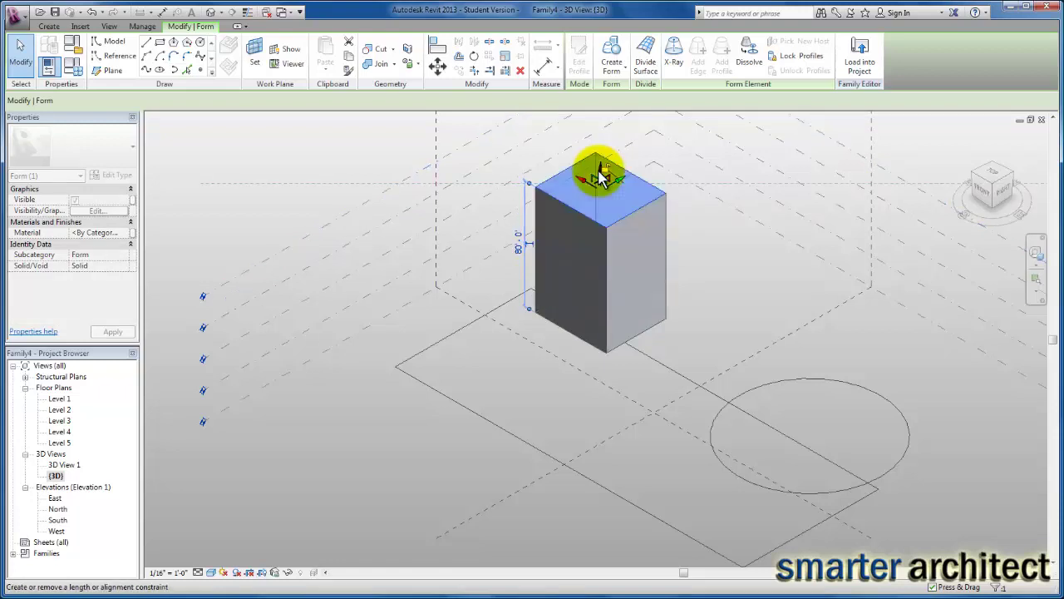
left_click(706, 294)
Extrude the long rectangle into a solid slab lowered to 40'-0" tall
key("Tab")
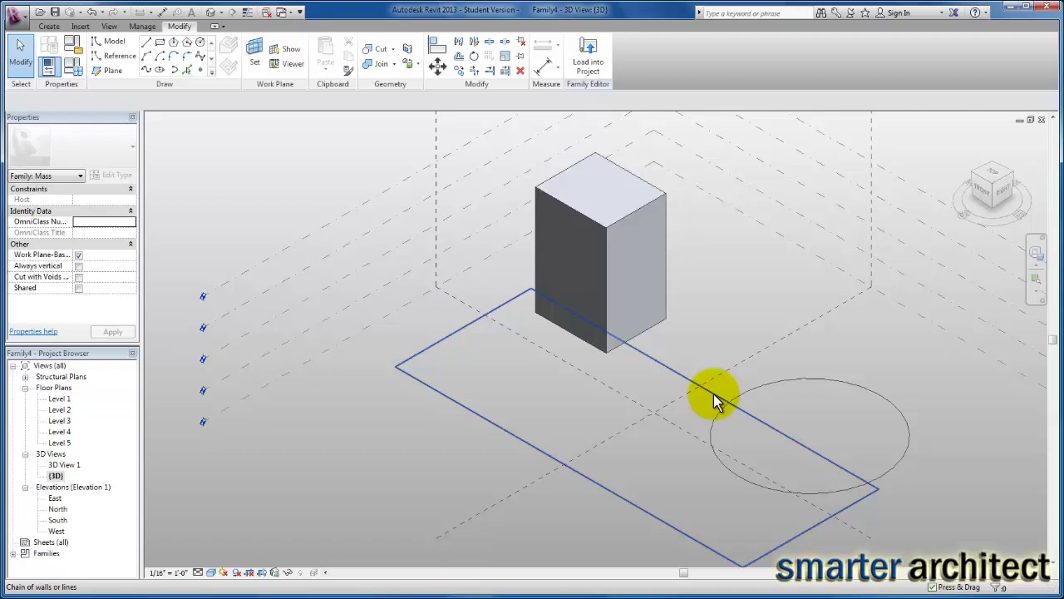
left_click(713, 394)
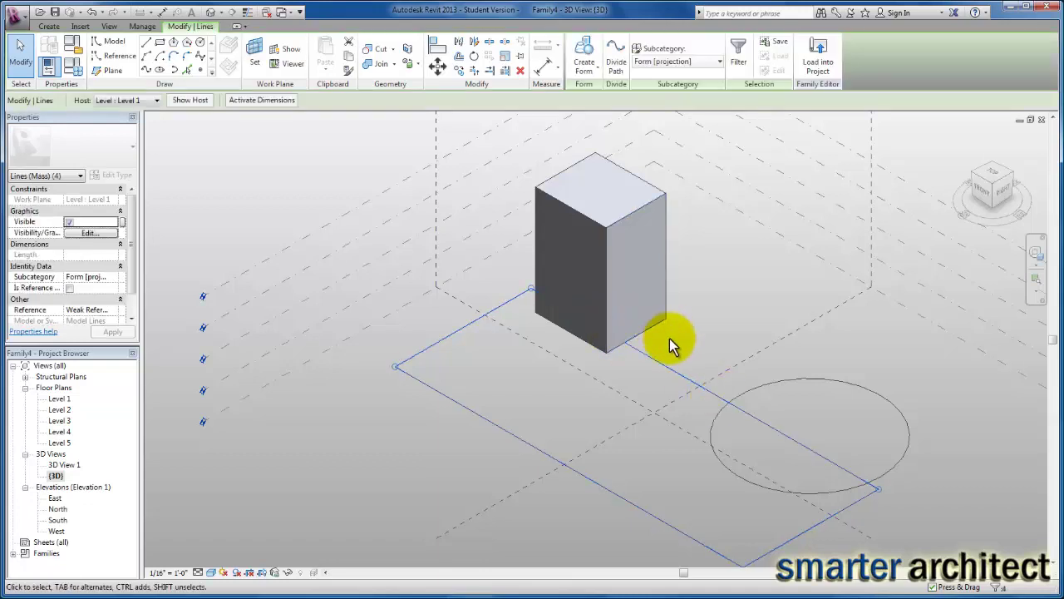
left_click(594, 69)
left_click(578, 89)
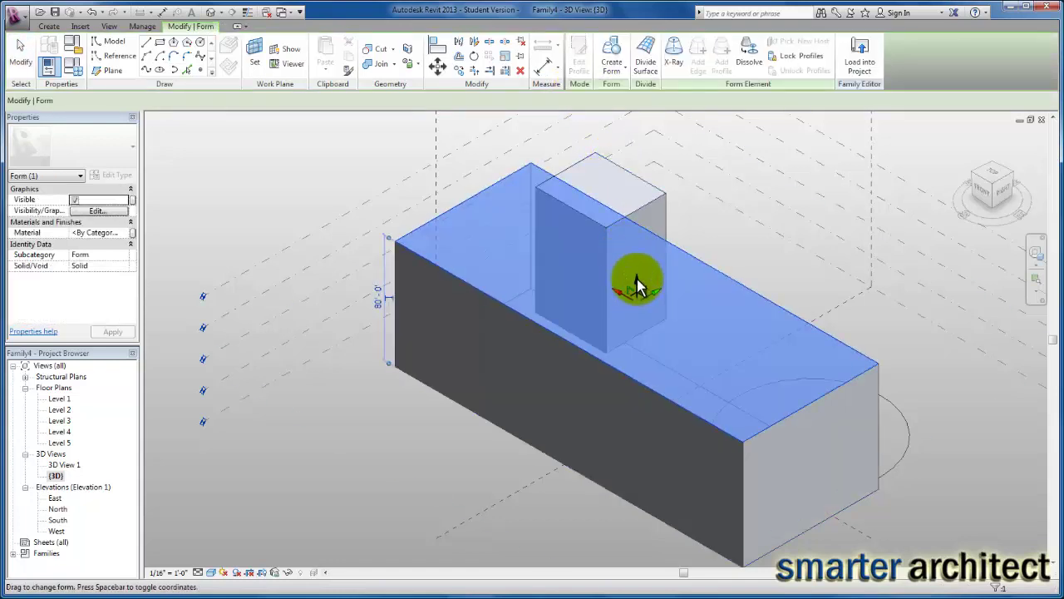
left_click_drag(637, 280, 631, 347)
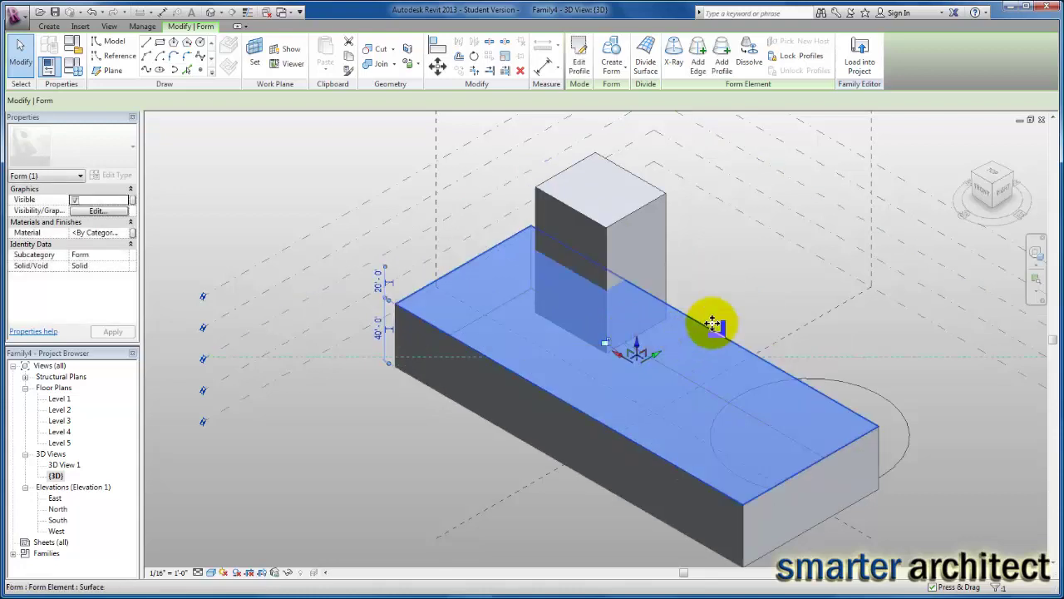
left_click(780, 292)
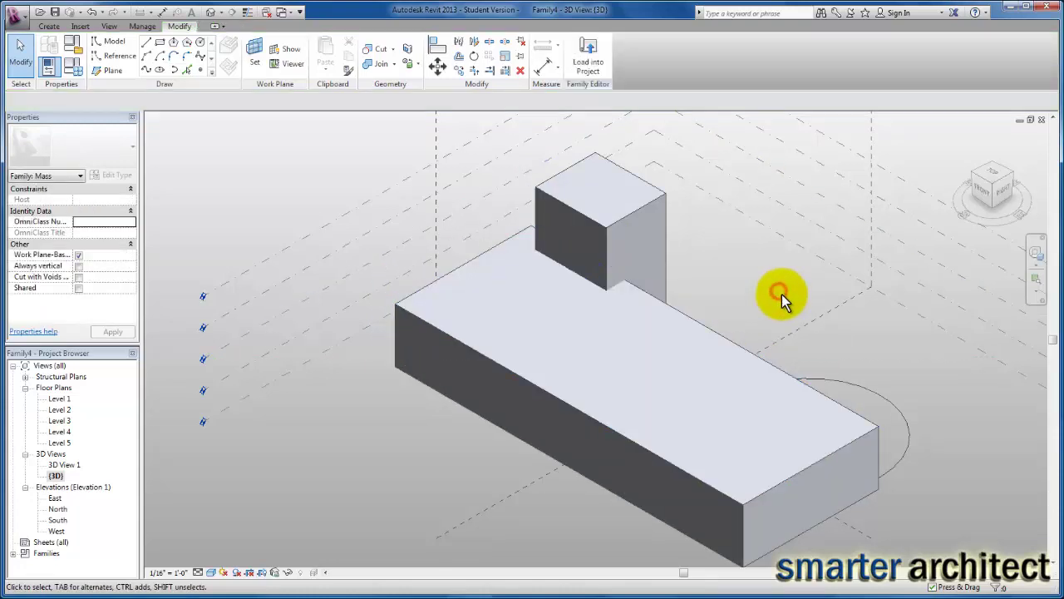
left_click(858, 386)
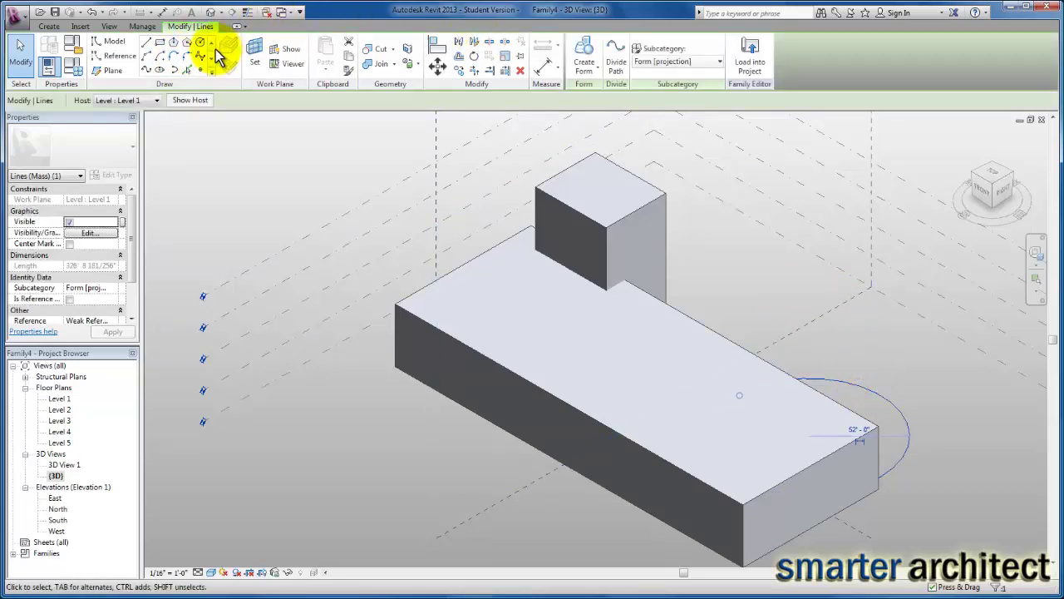
left_click(585, 63)
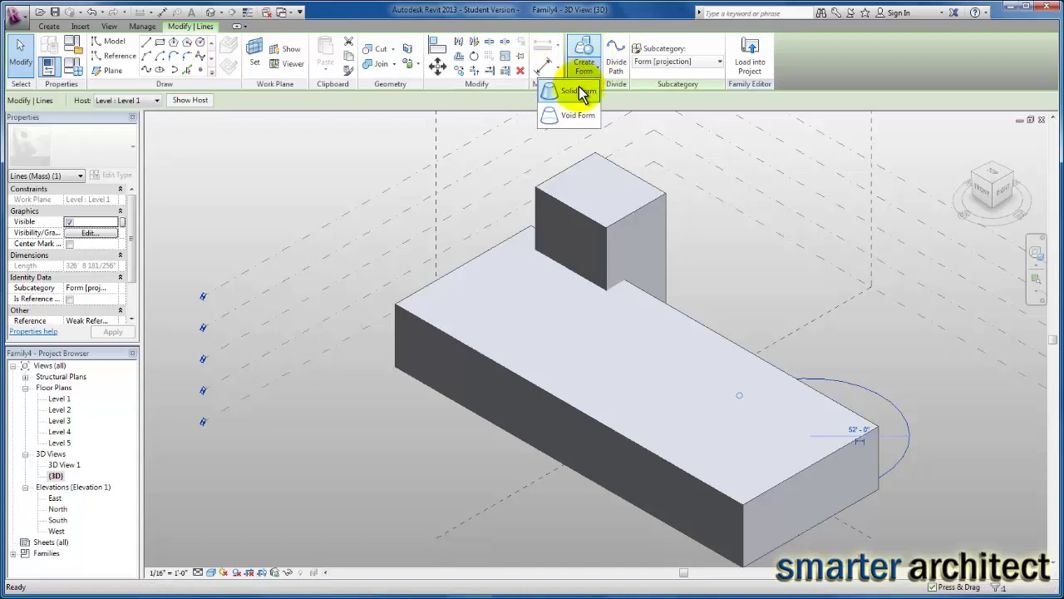
left_click(579, 92)
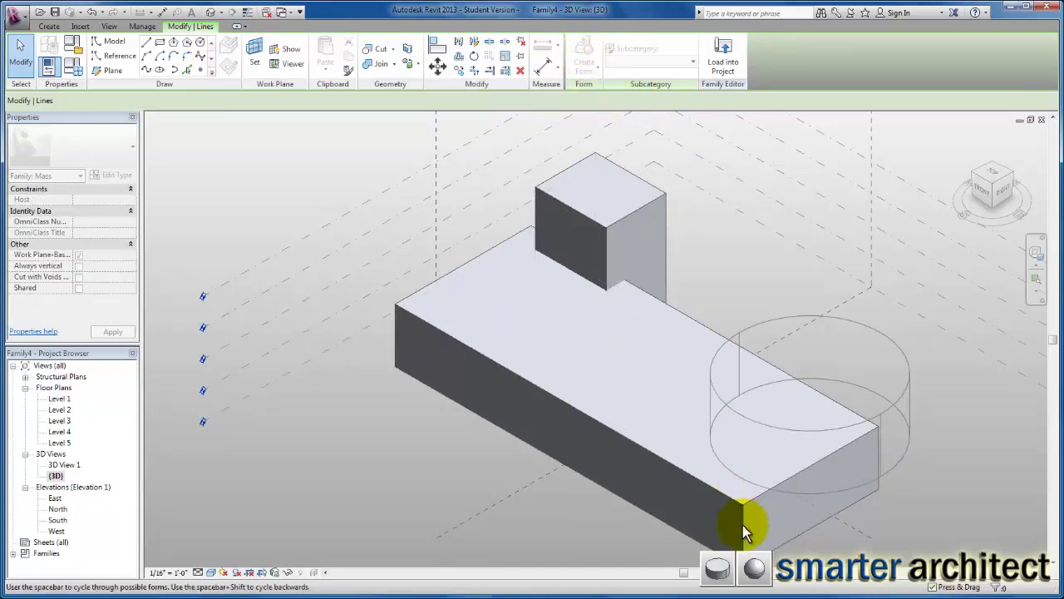
left_click(720, 569)
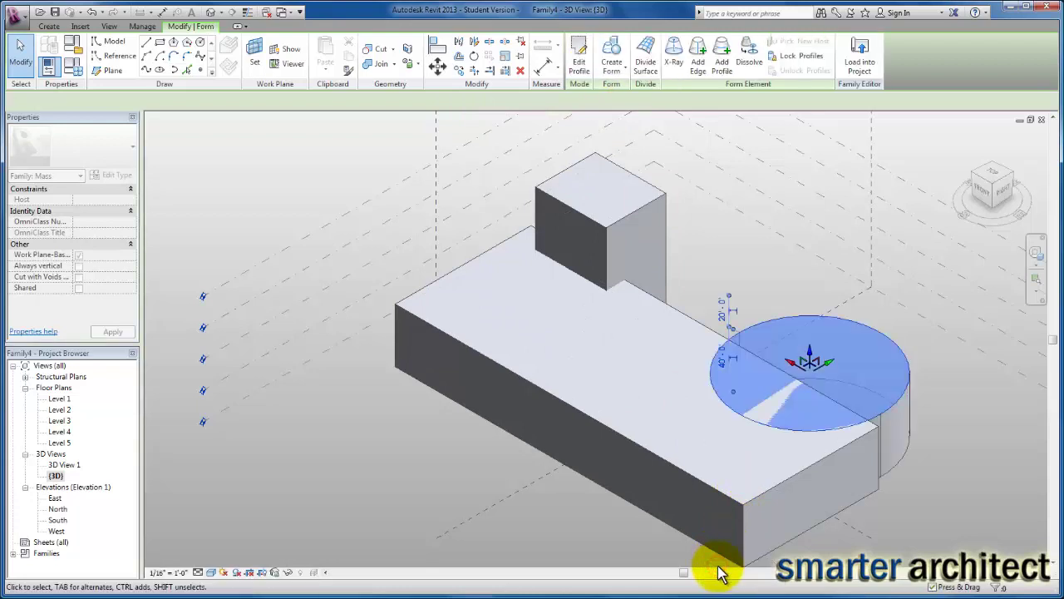
left_click_drag(812, 356, 804, 317)
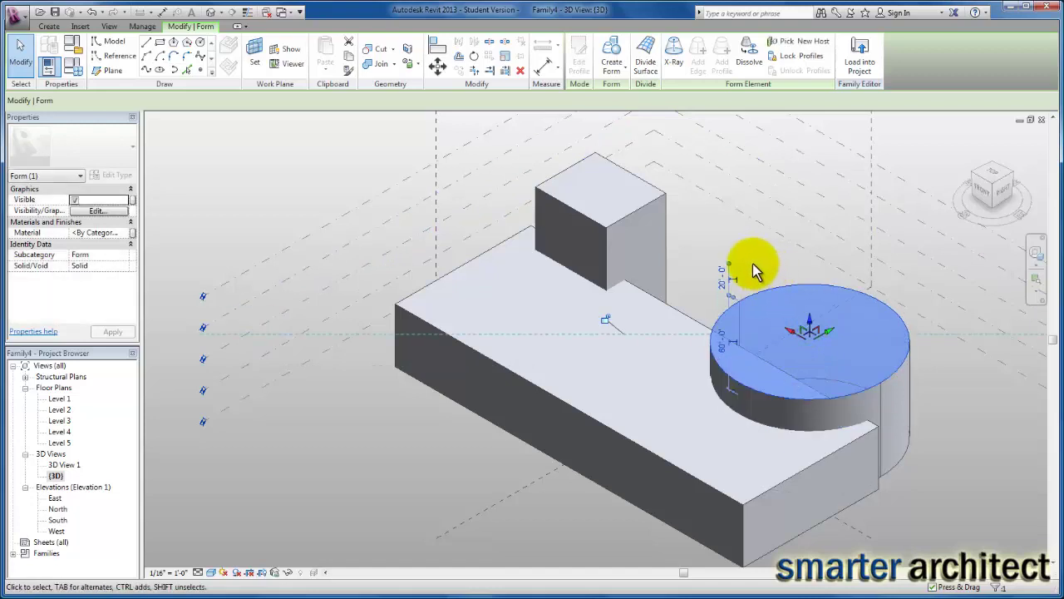
left_click(721, 245)
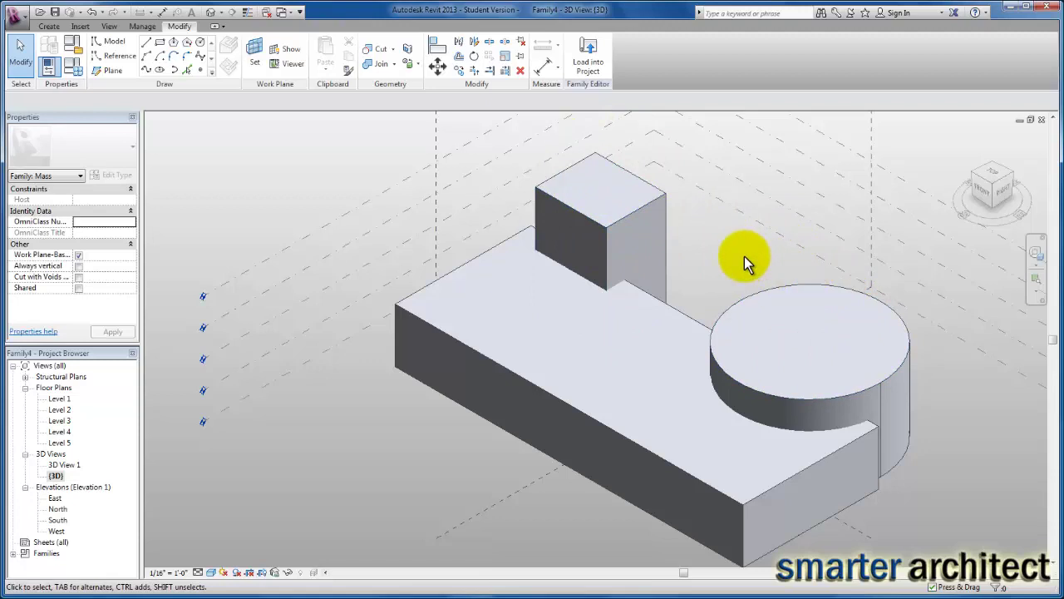
middle_click_drag(729, 262, 658, 261)
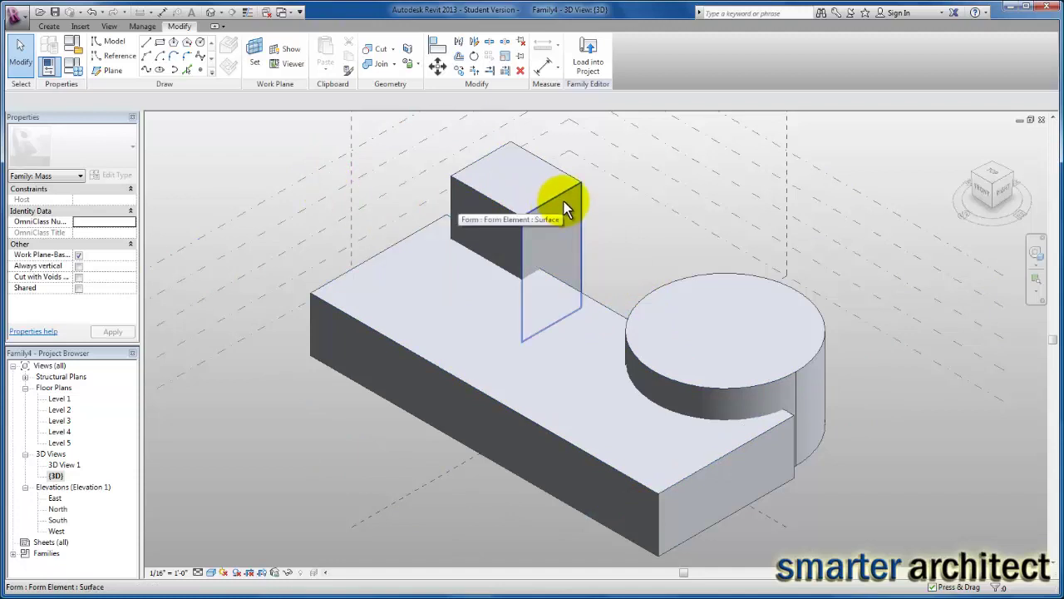
Assign the Paint(Blue) material to the box form through its Properties
key("Tab")
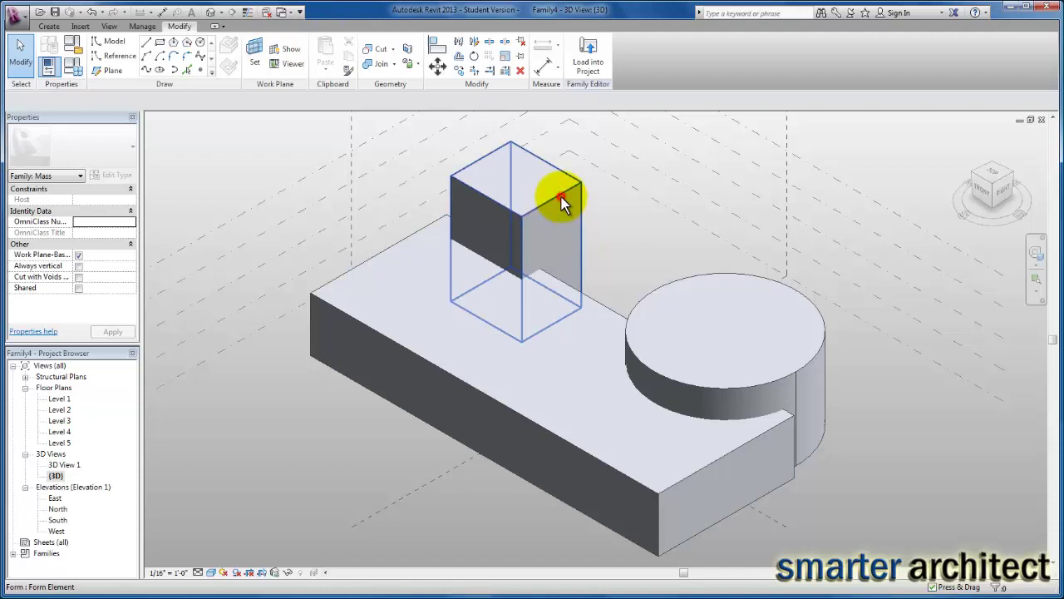
left_click(562, 197)
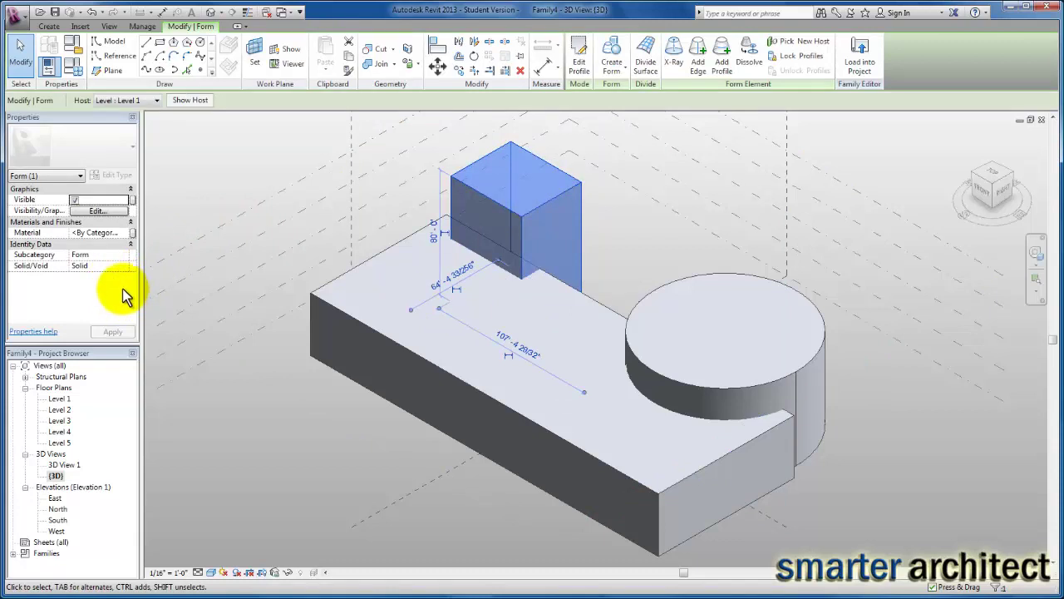
left_click(123, 232)
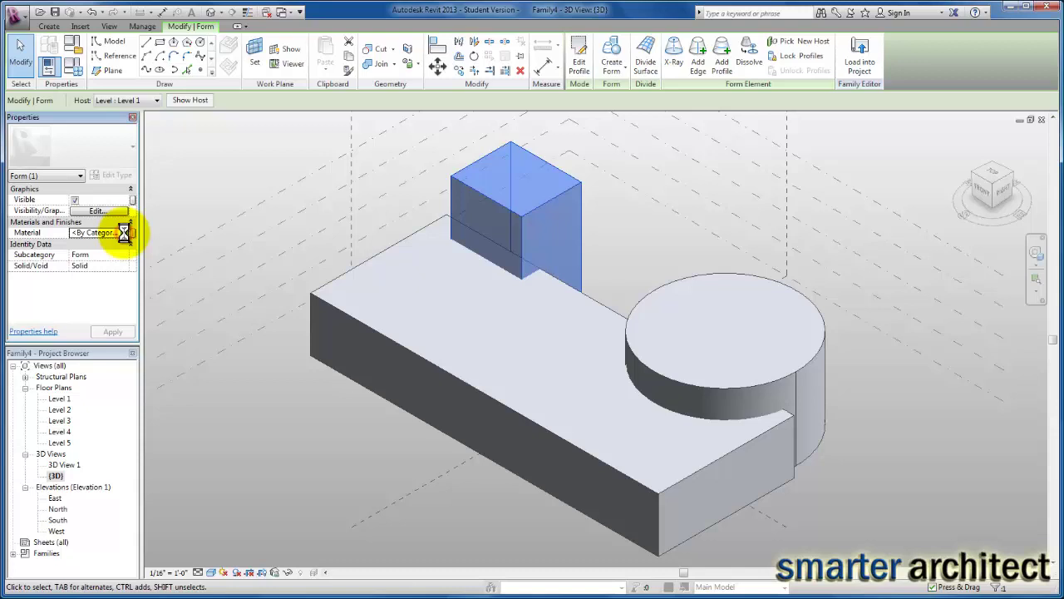
left_click(125, 233)
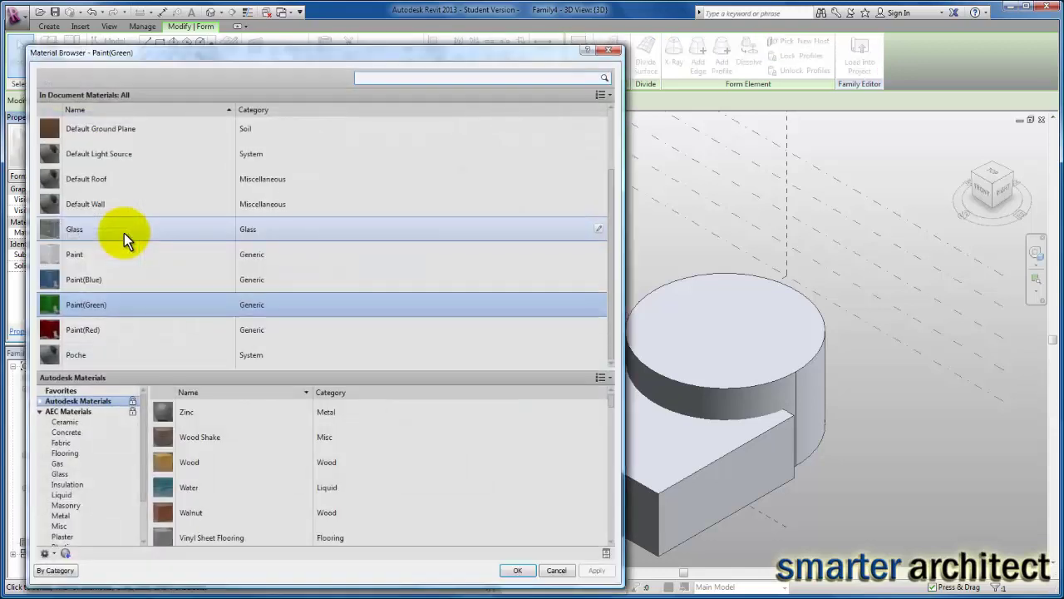
left_click(109, 281)
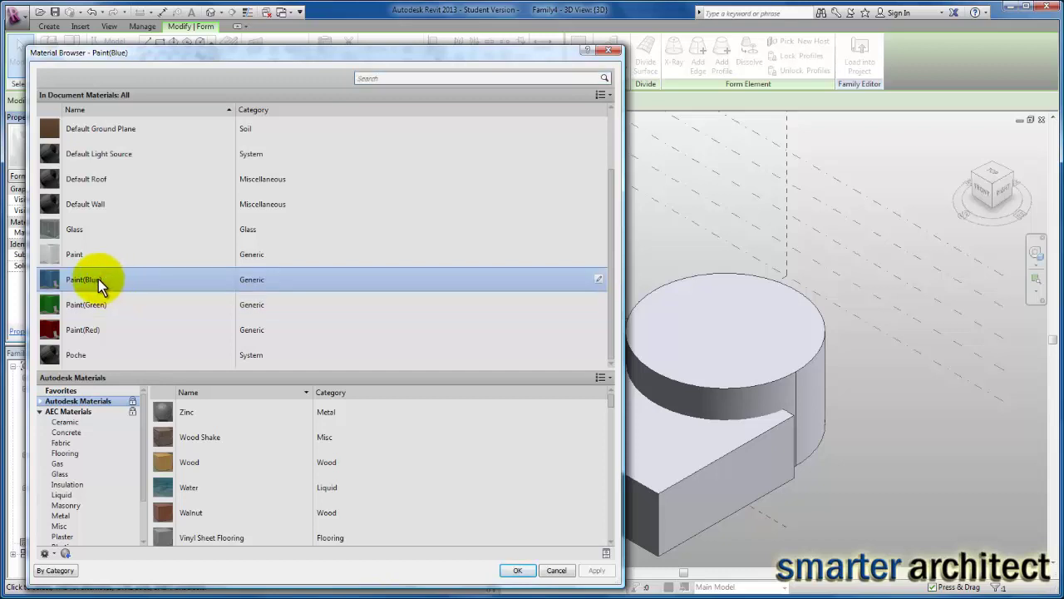
left_click(515, 571)
left_click(337, 453)
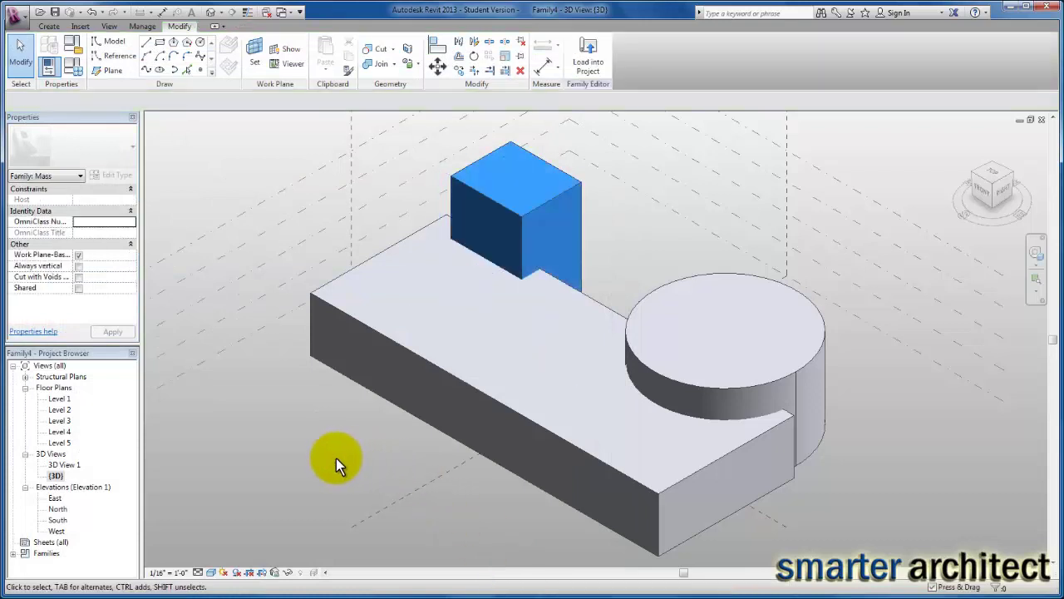
Turn on shadows in the 3D view
left_click(236, 573)
left_click(236, 572)
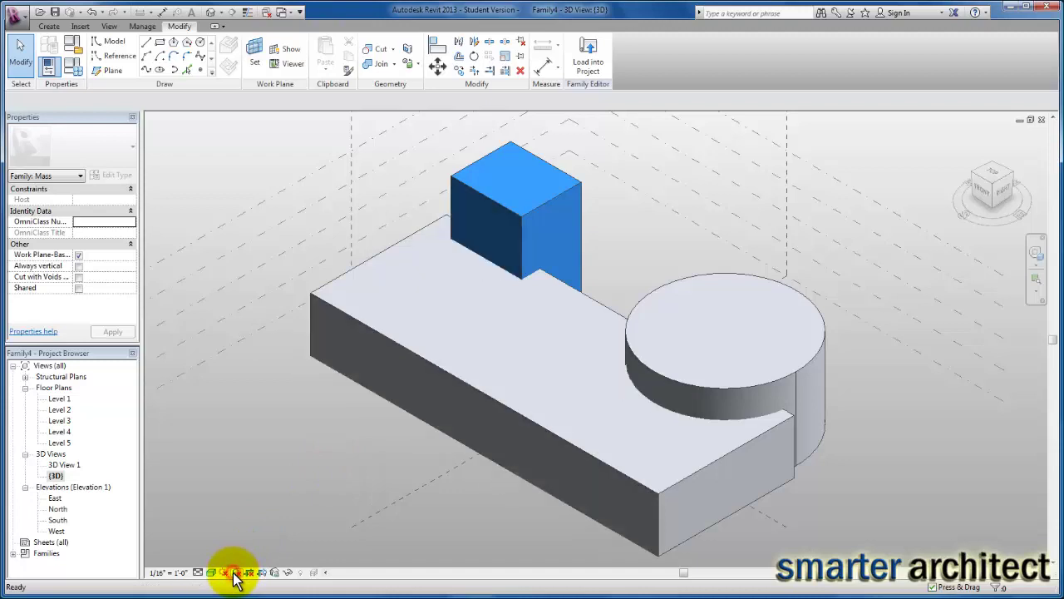
left_click(236, 573)
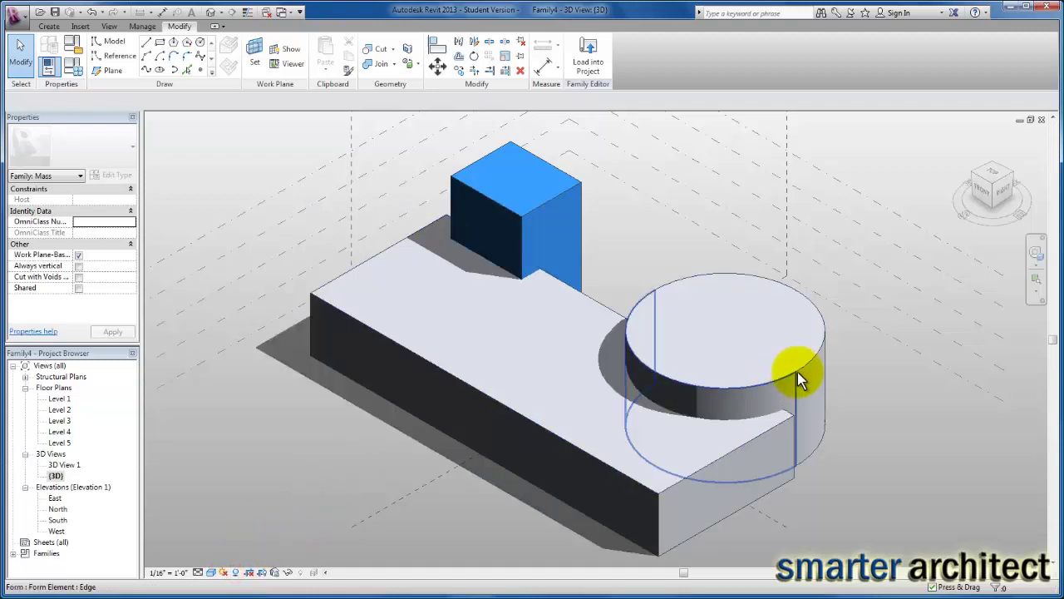
Link the cylinder's material to a new 'program - social' parameter under Materials and Finishes
key("Tab")
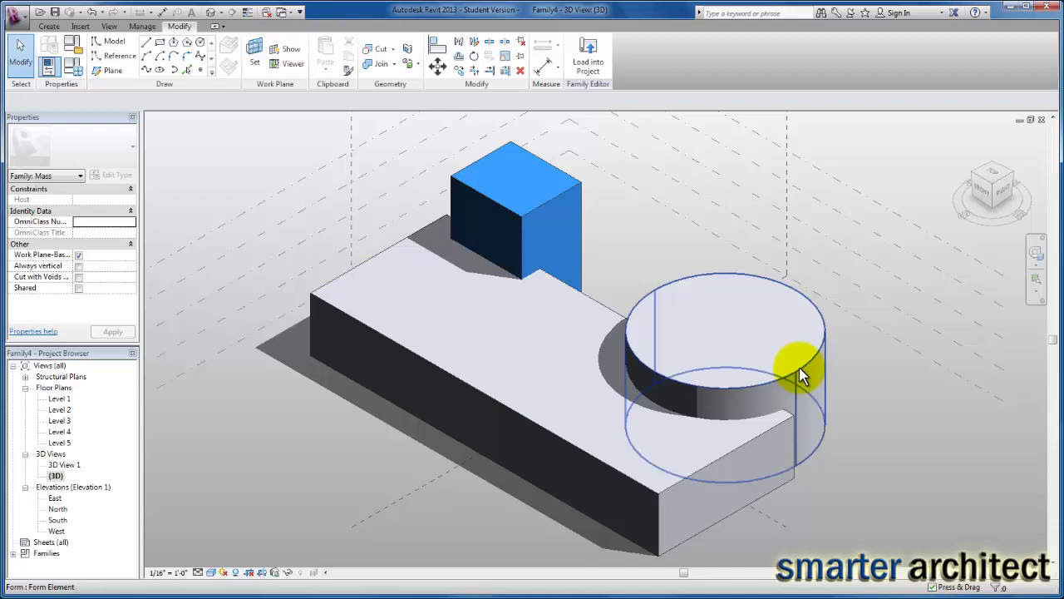
left_click(801, 376)
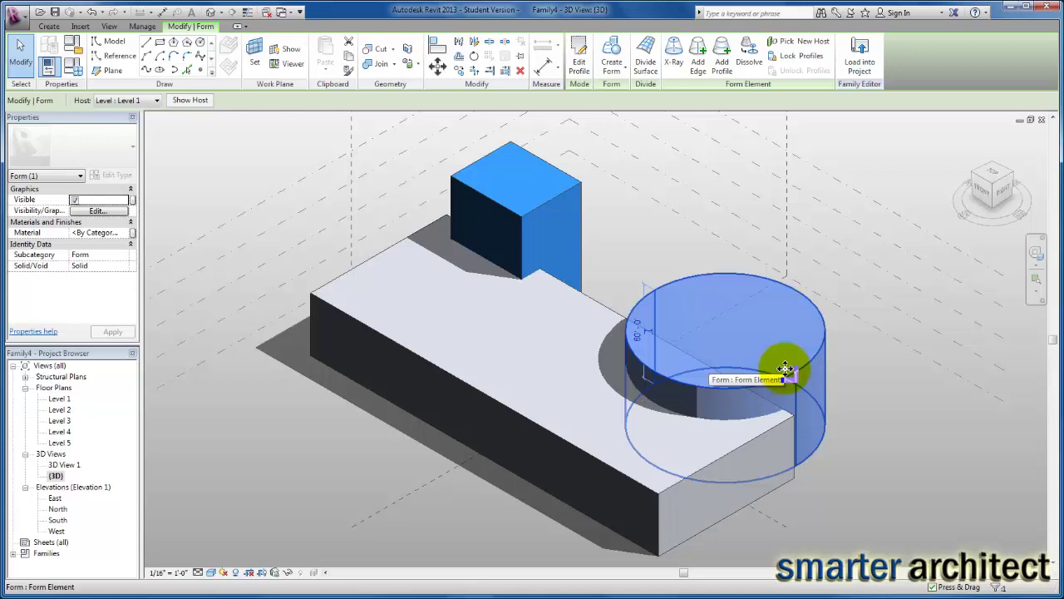
left_click(131, 233)
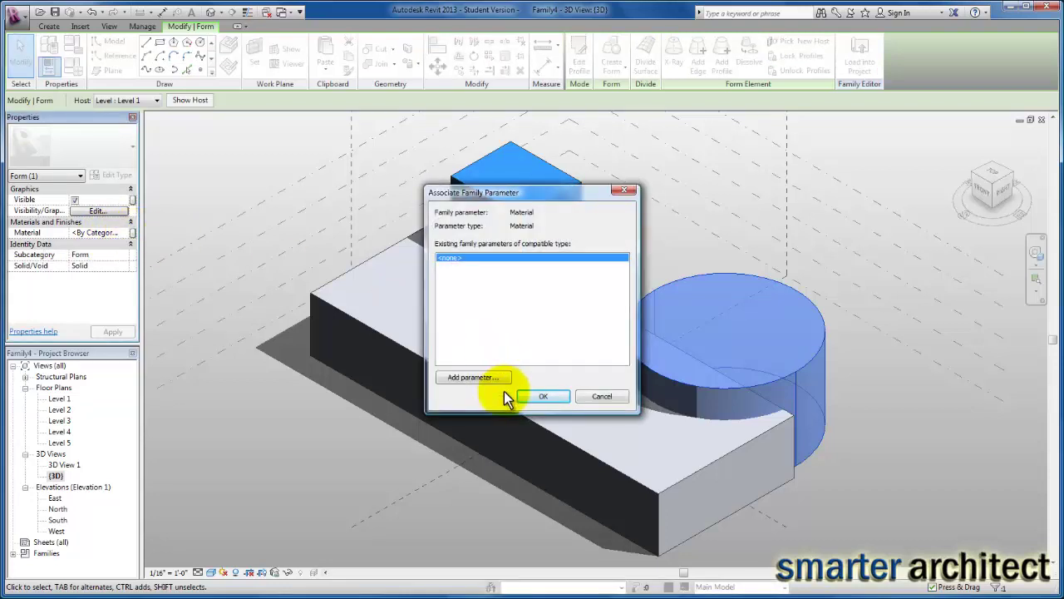
left_click(474, 377)
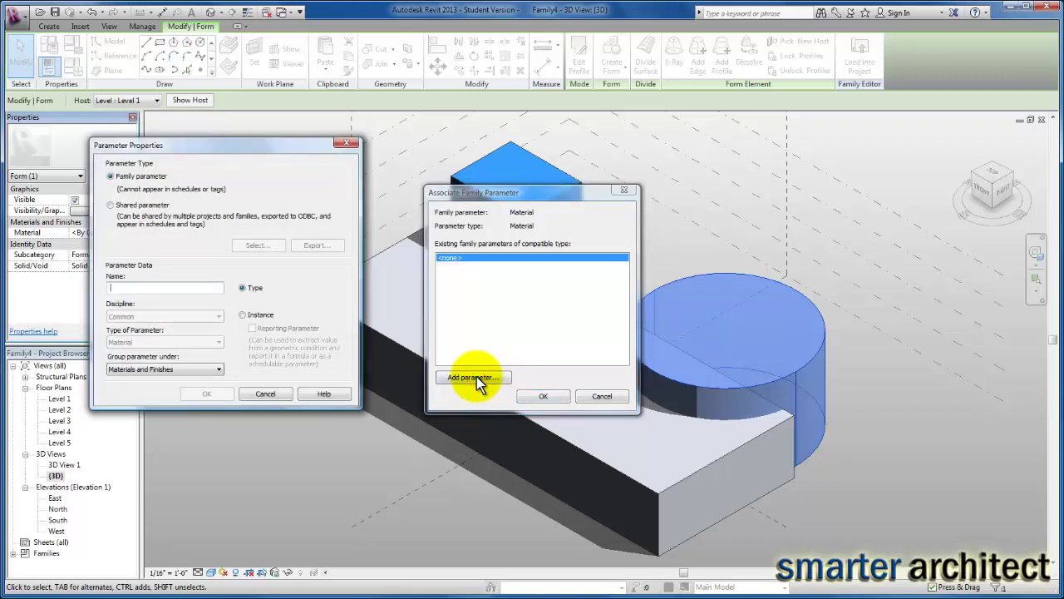
type("pra")
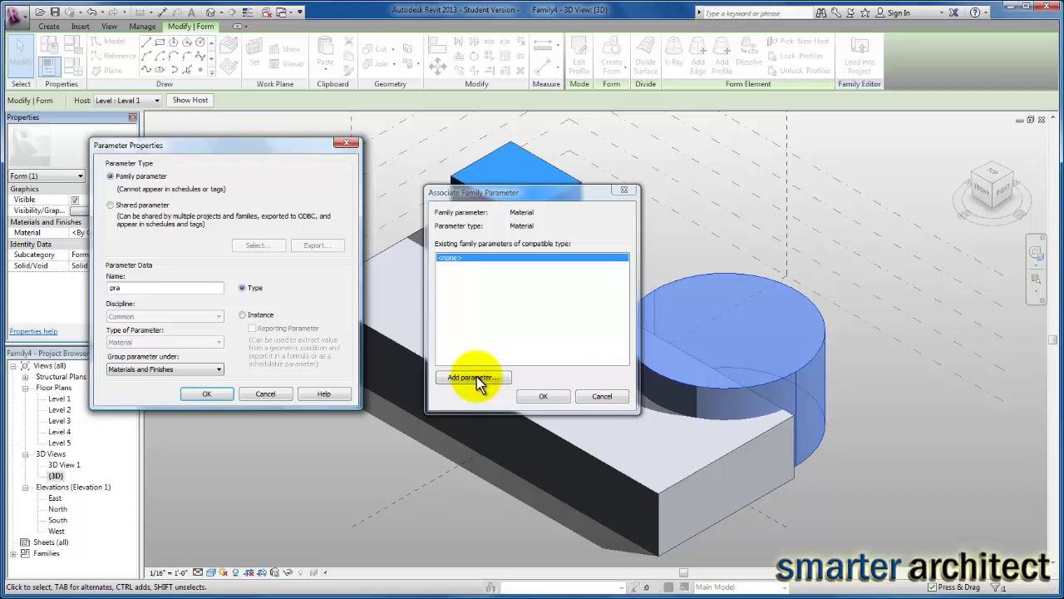
type("gram - social")
left_click(219, 370)
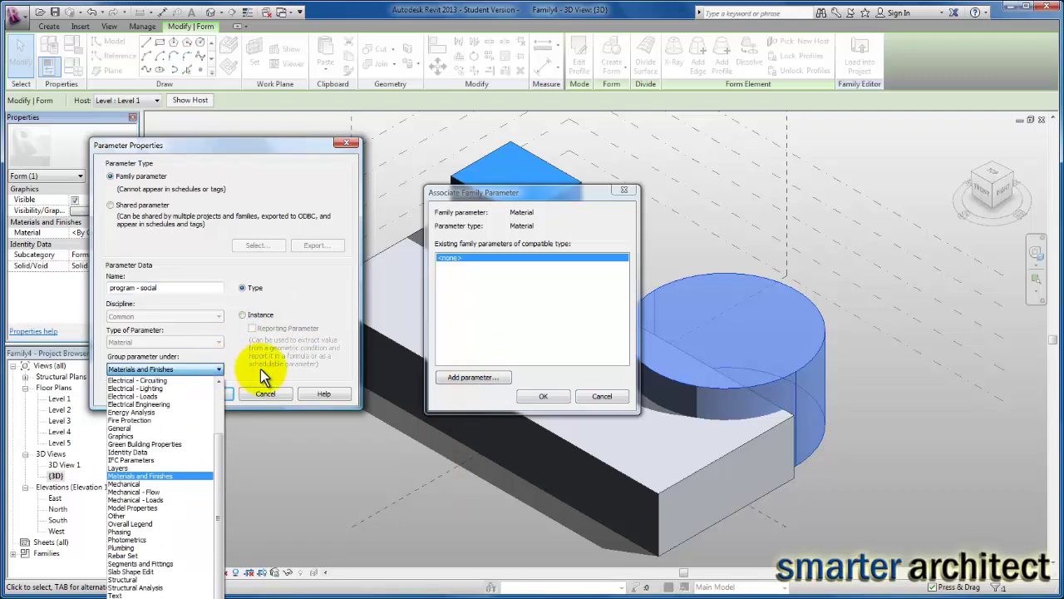
left_click(260, 368)
left_click(208, 393)
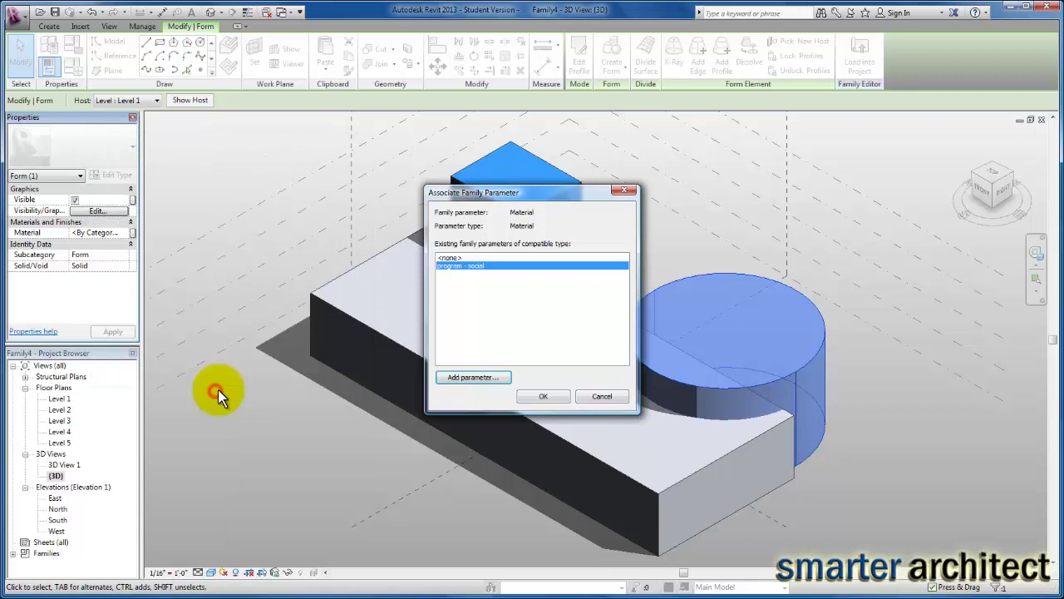
left_click(543, 397)
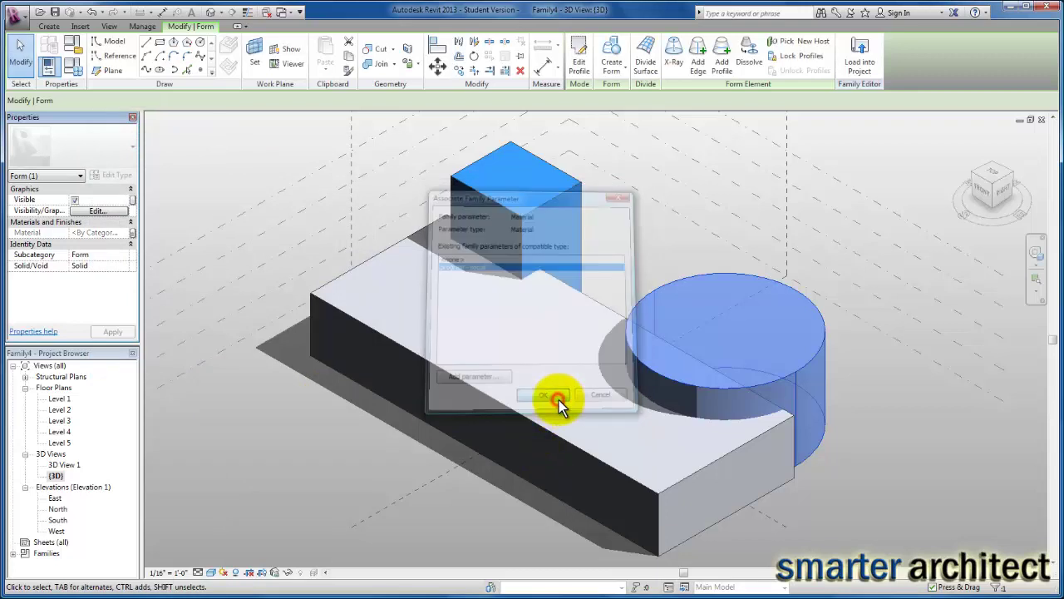
left_click(897, 385)
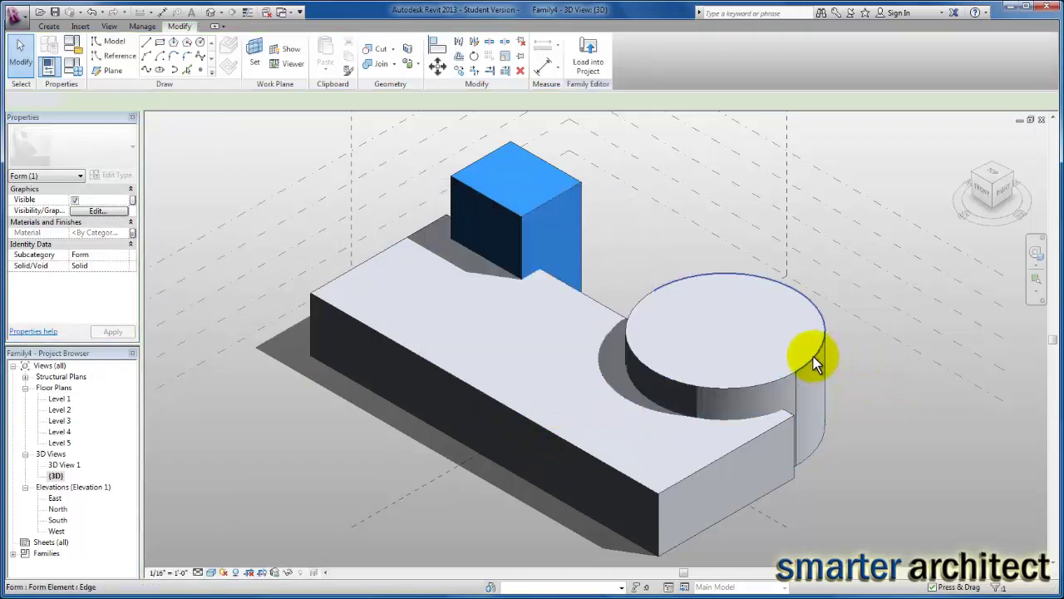
In Family Types, set 'program - social' to Paint(Green) and apply
left_click(75, 70)
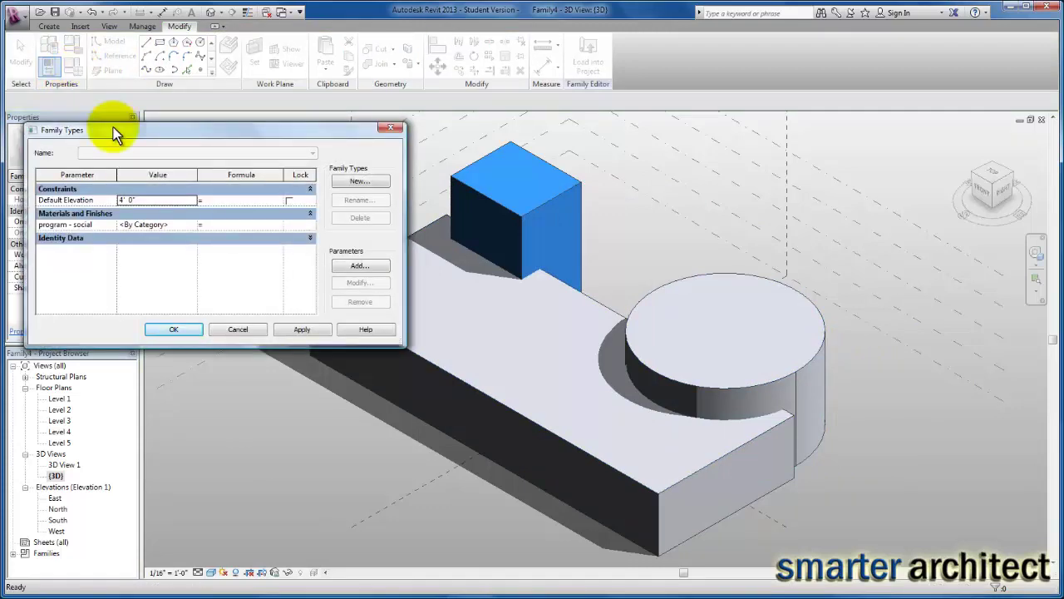
left_click(192, 225)
left_click(193, 225)
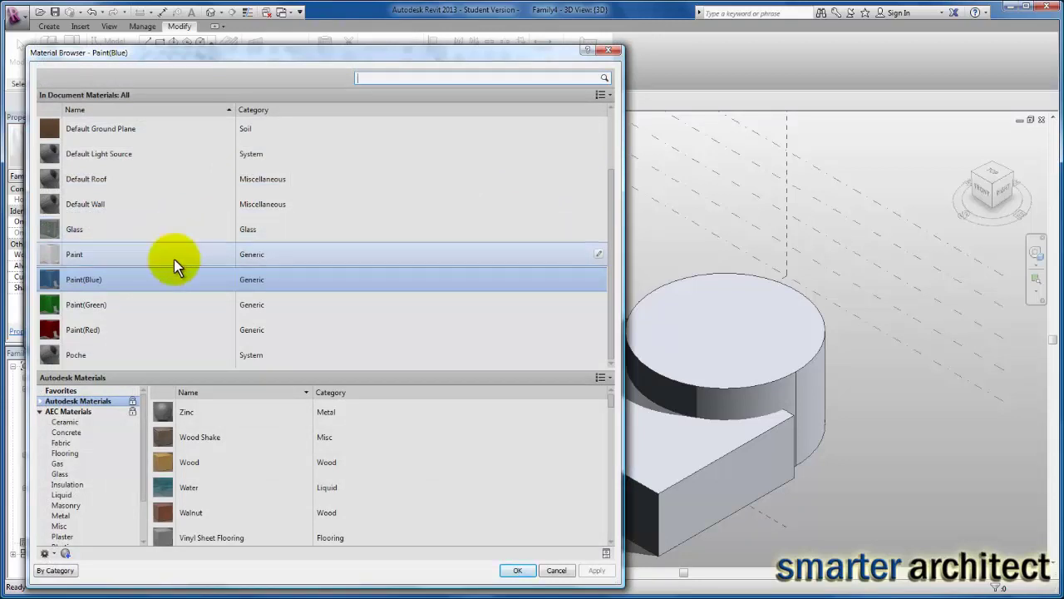
left_click(94, 308)
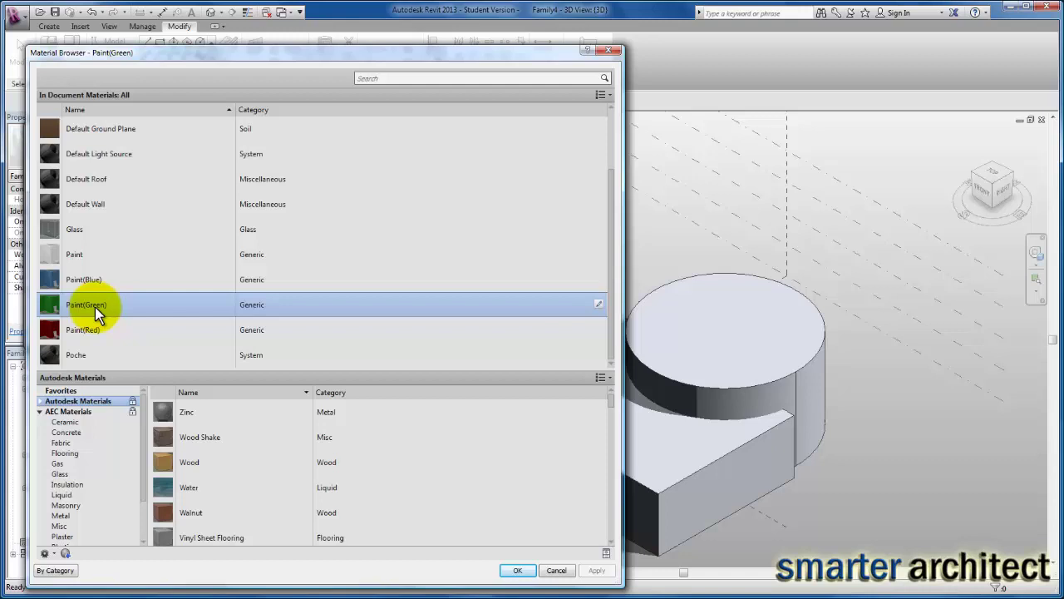
left_click(516, 571)
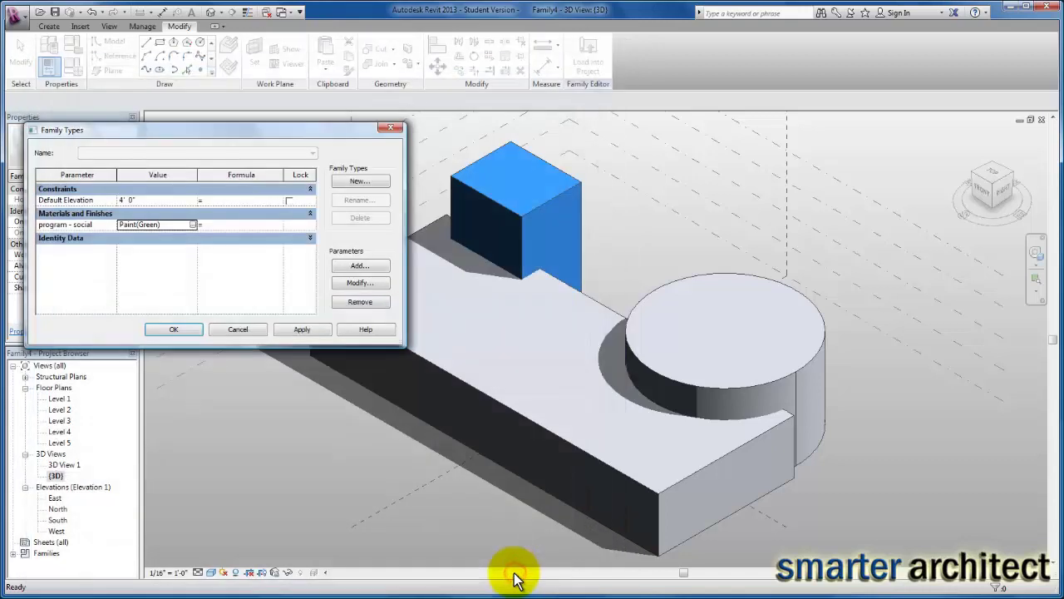
left_click(299, 329)
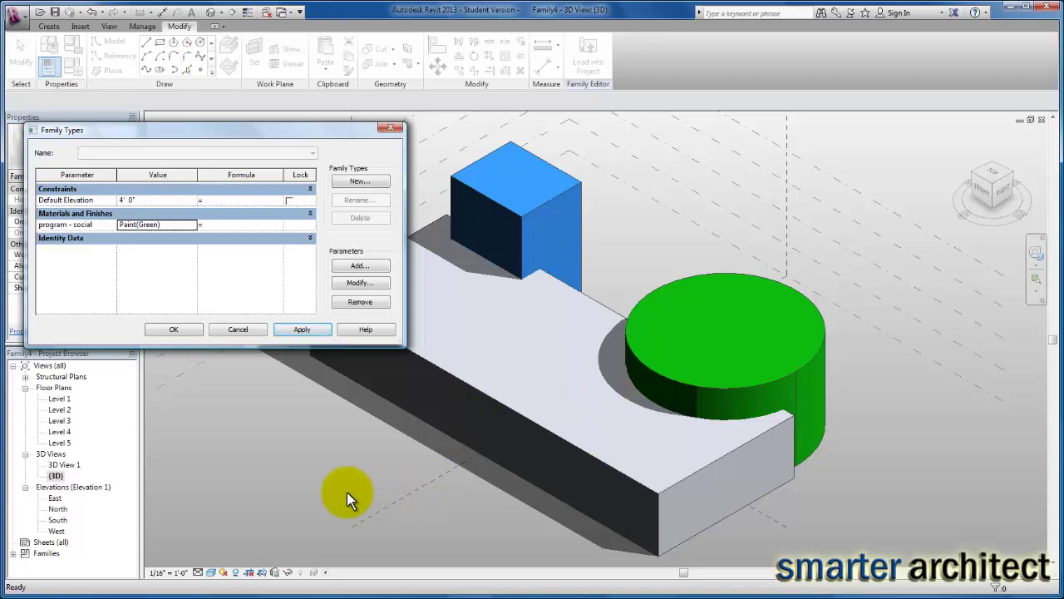
Close Family Types and pick Paint(Red) with the Paint face tool
left_click(183, 331)
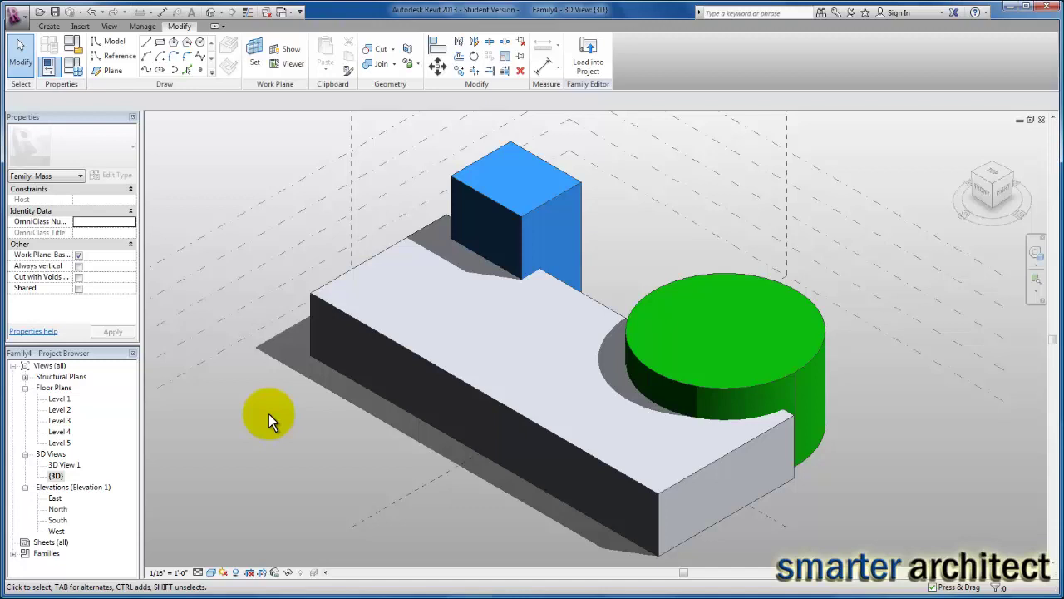
left_click(419, 66)
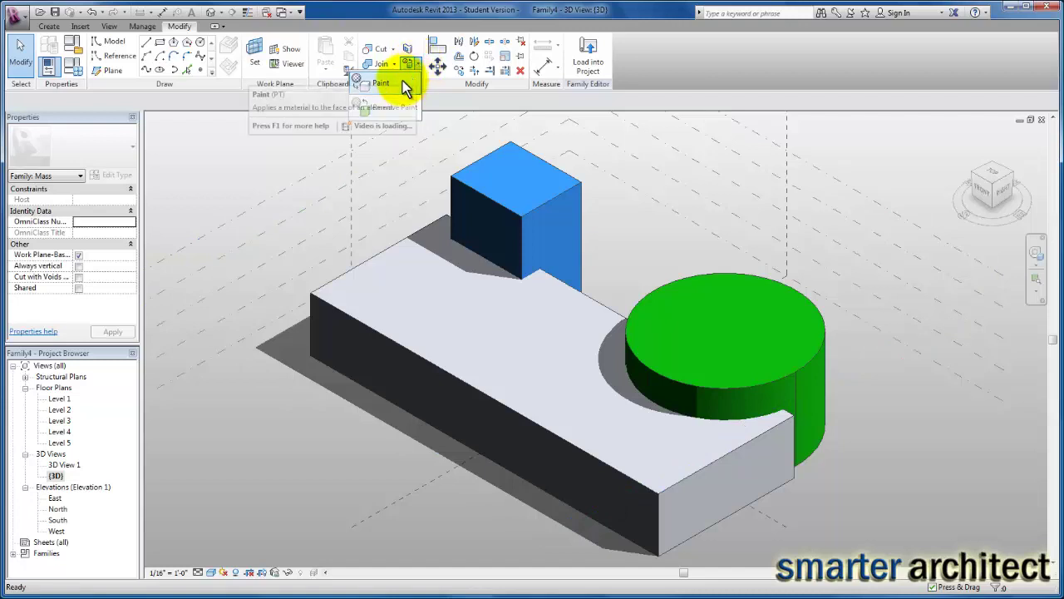
left_click(390, 82)
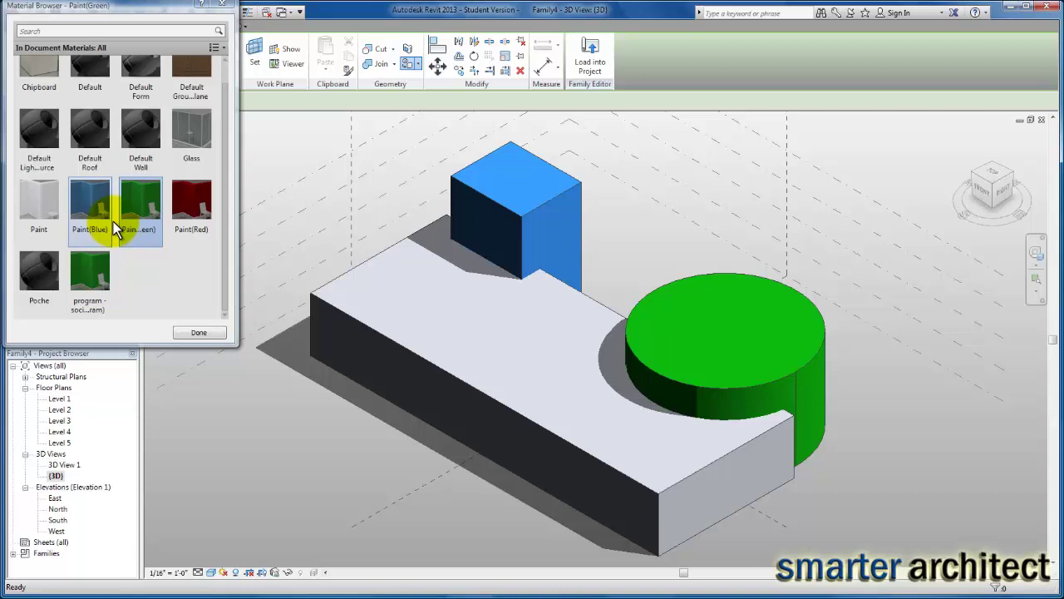
left_click(190, 207)
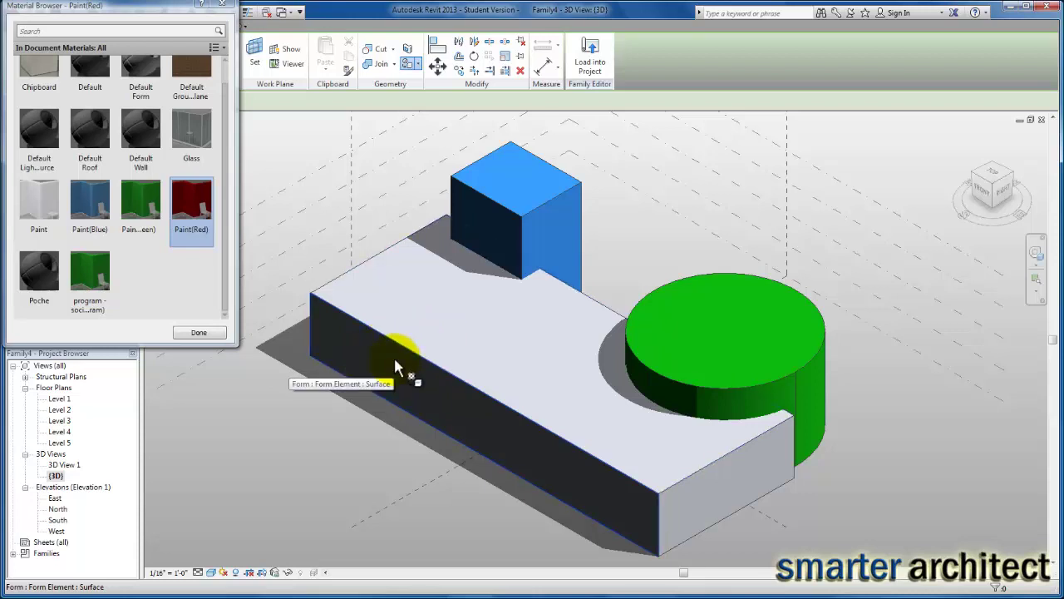
Paint the slab's front, top and end faces with Paint(Red)
left_click(395, 363)
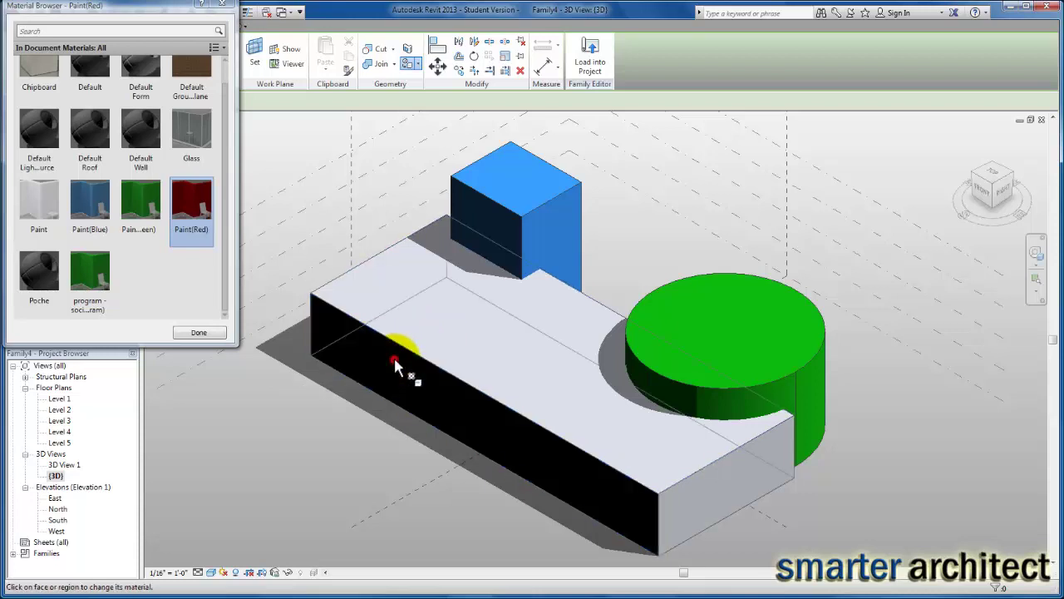
left_click(547, 376)
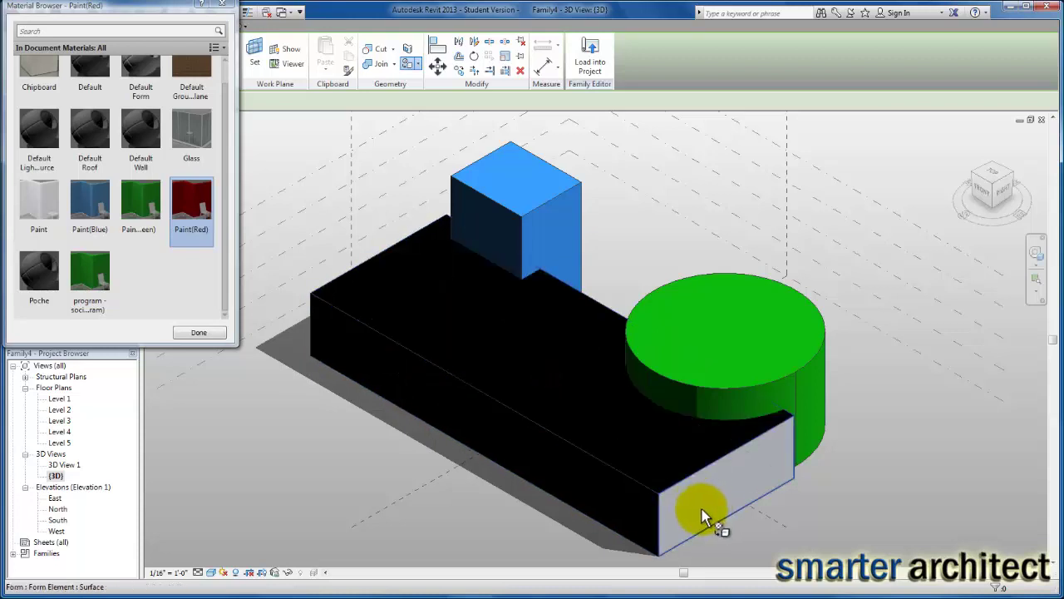
left_click(702, 507)
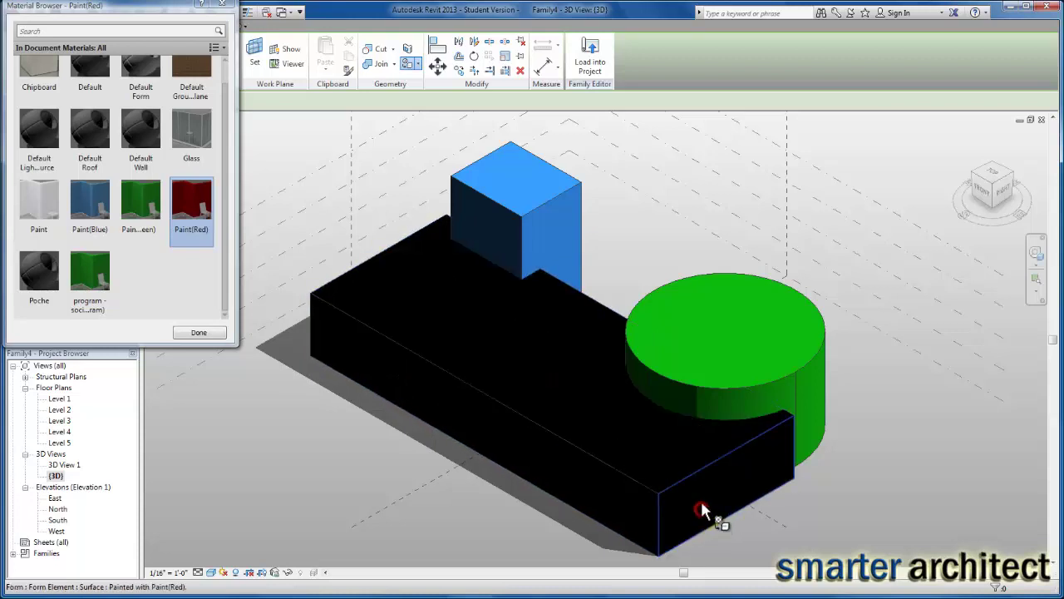
left_click(1016, 173)
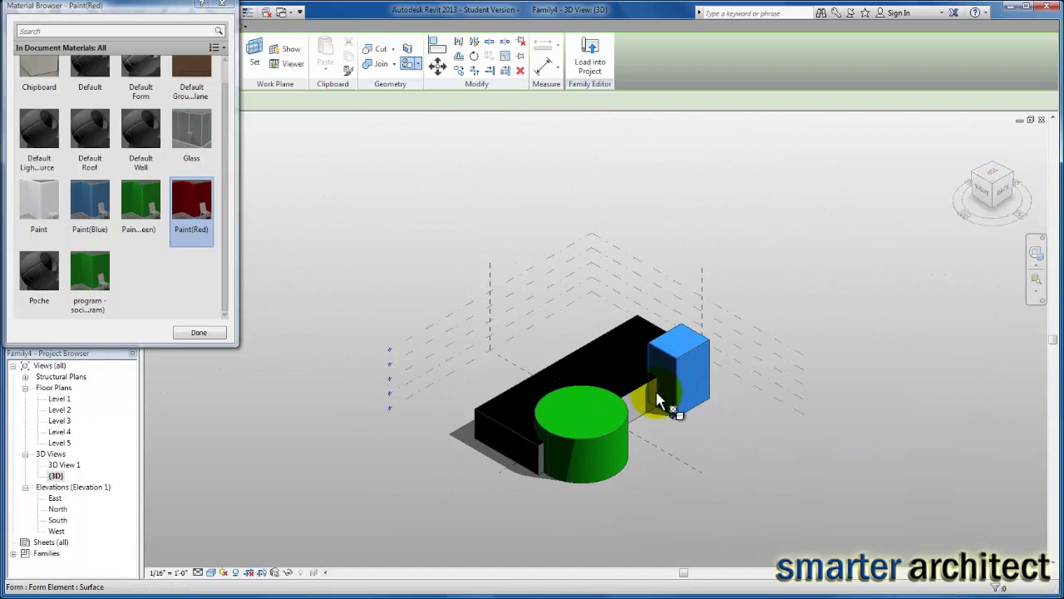
left_click(1012, 170)
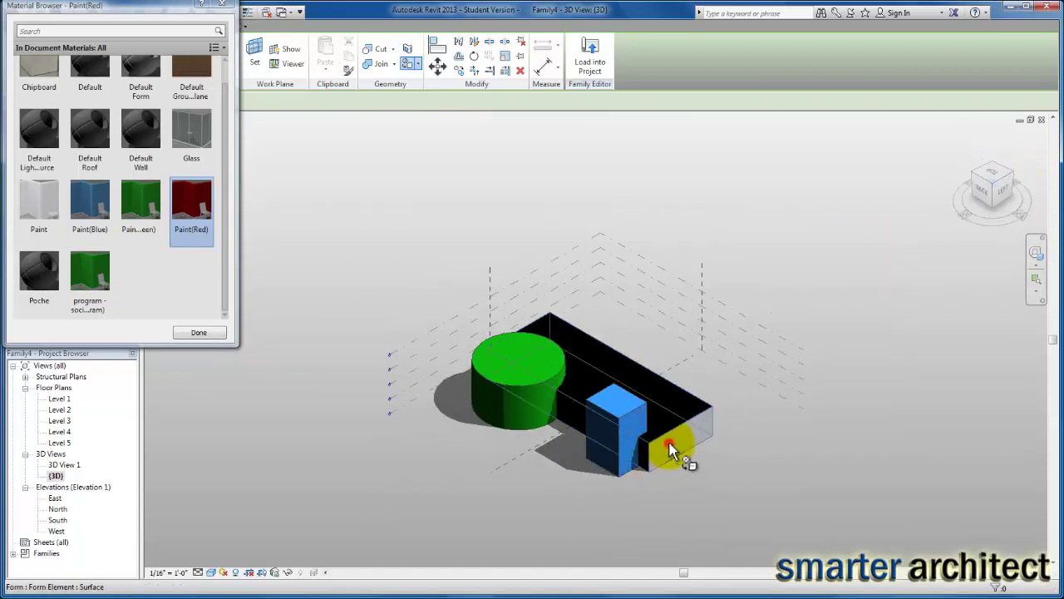
left_click(669, 445)
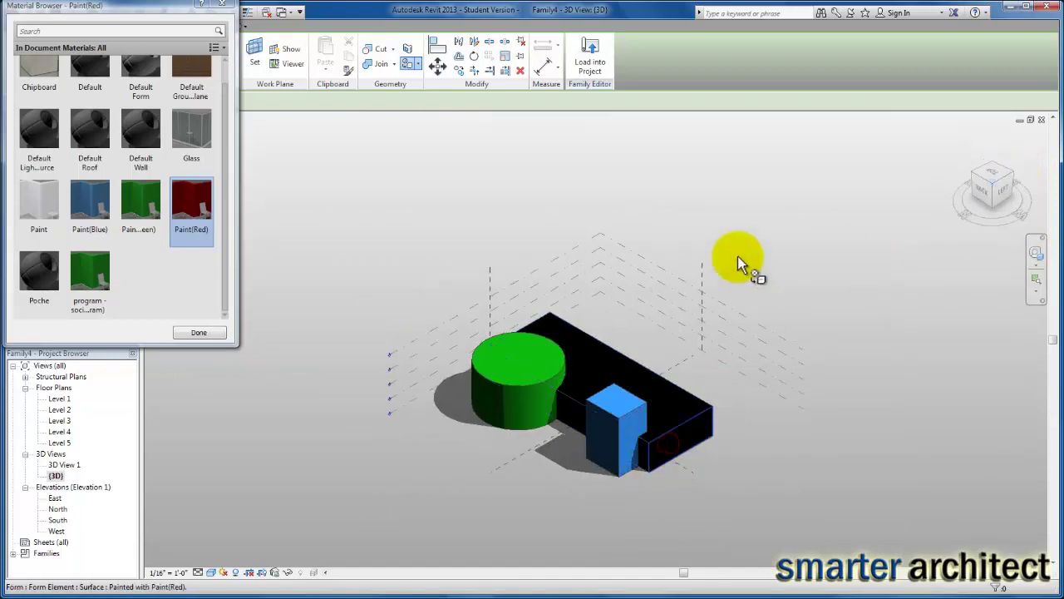
left_click(204, 334)
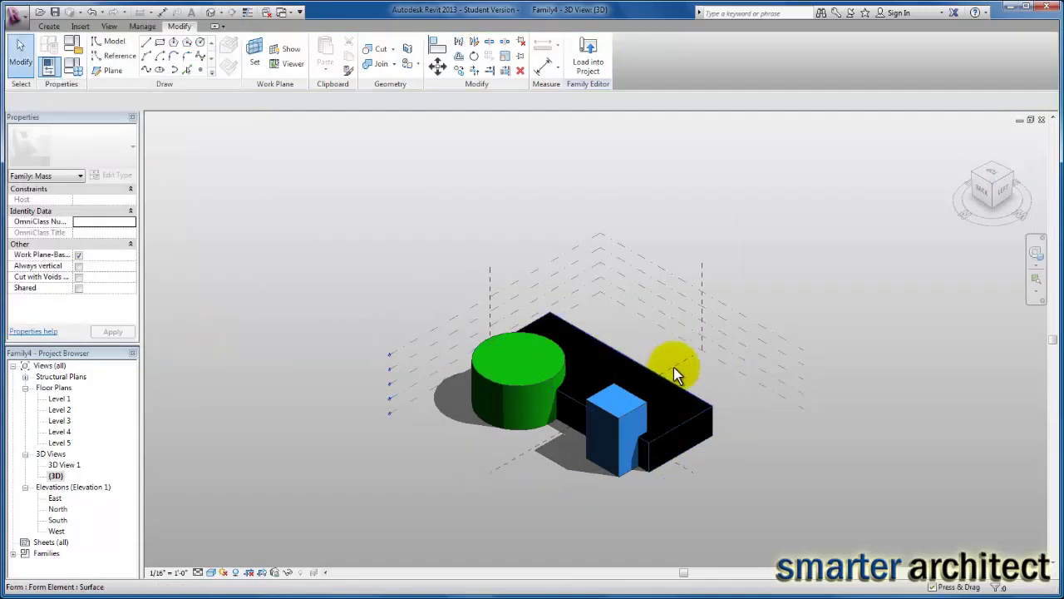
Open the Paint(Red) material for editing from Manage > Materials
middle_click_drag(788, 345, 530, 452, "shift")
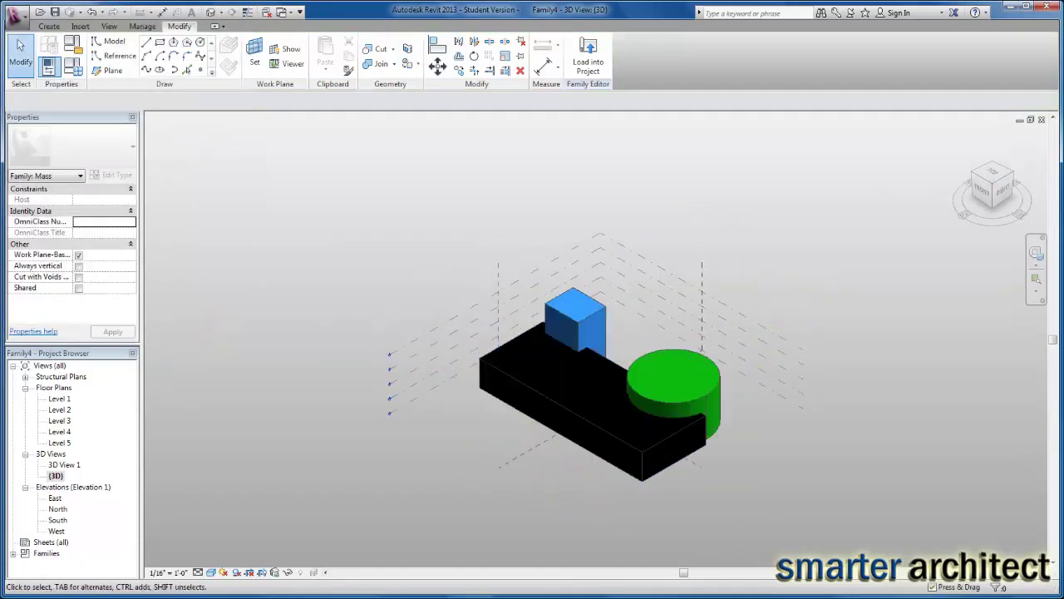
scroll(552, 411, "up", 3)
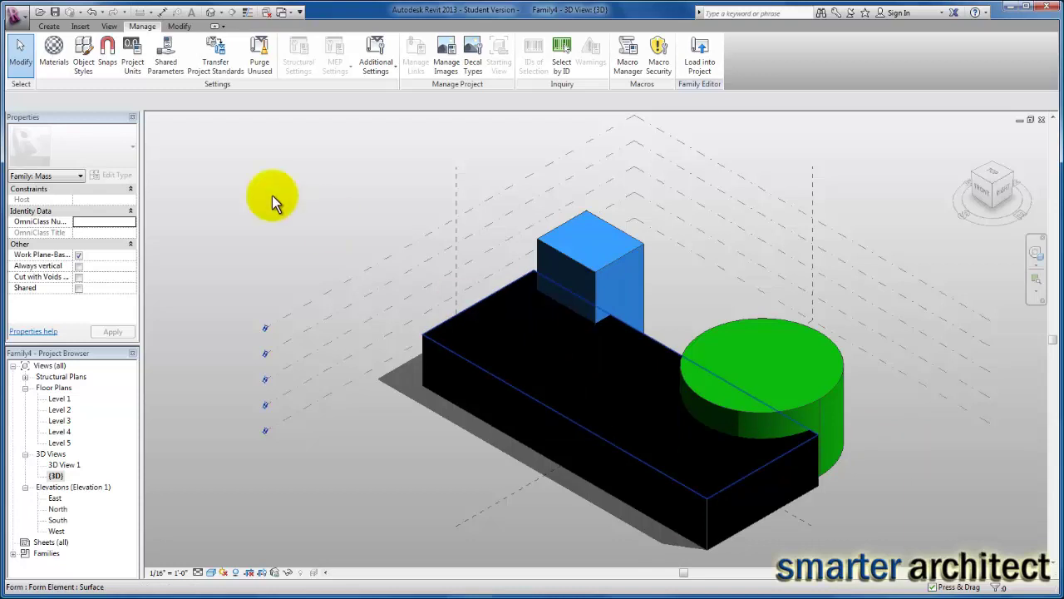
left_click(149, 26)
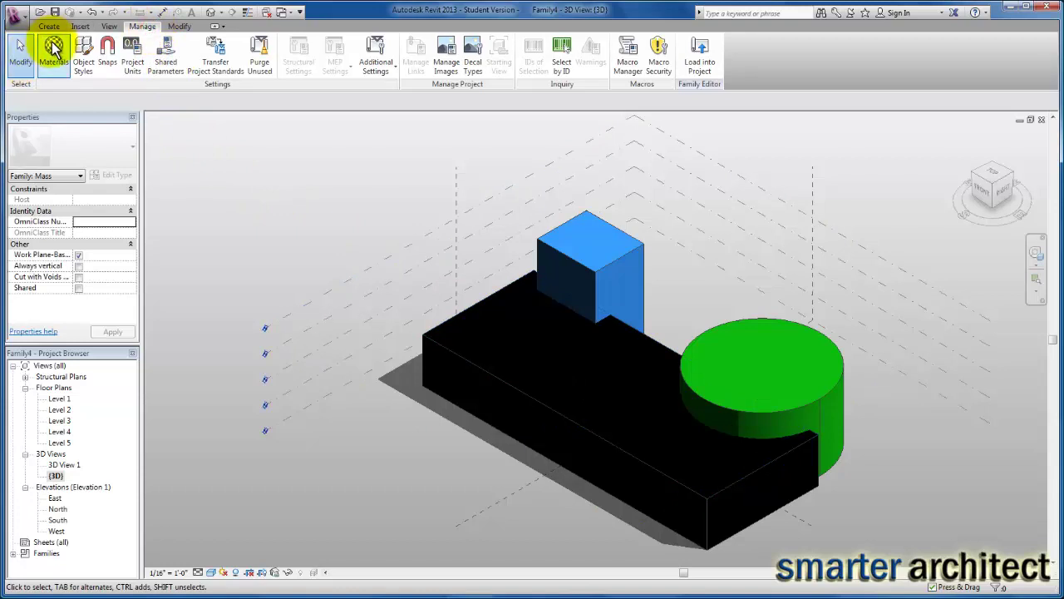
left_click(53, 46)
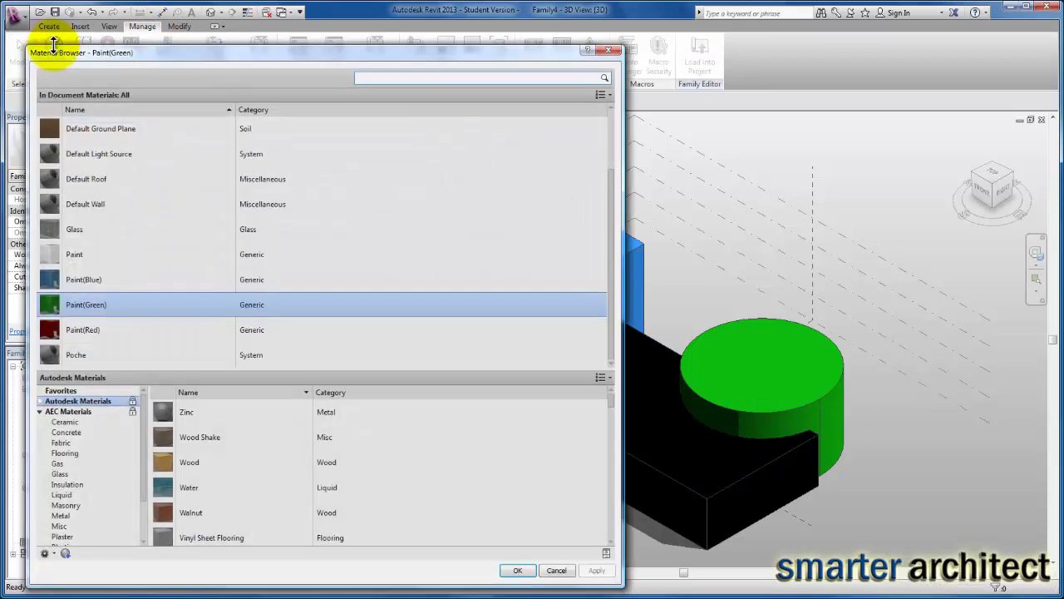
left_click(90, 330)
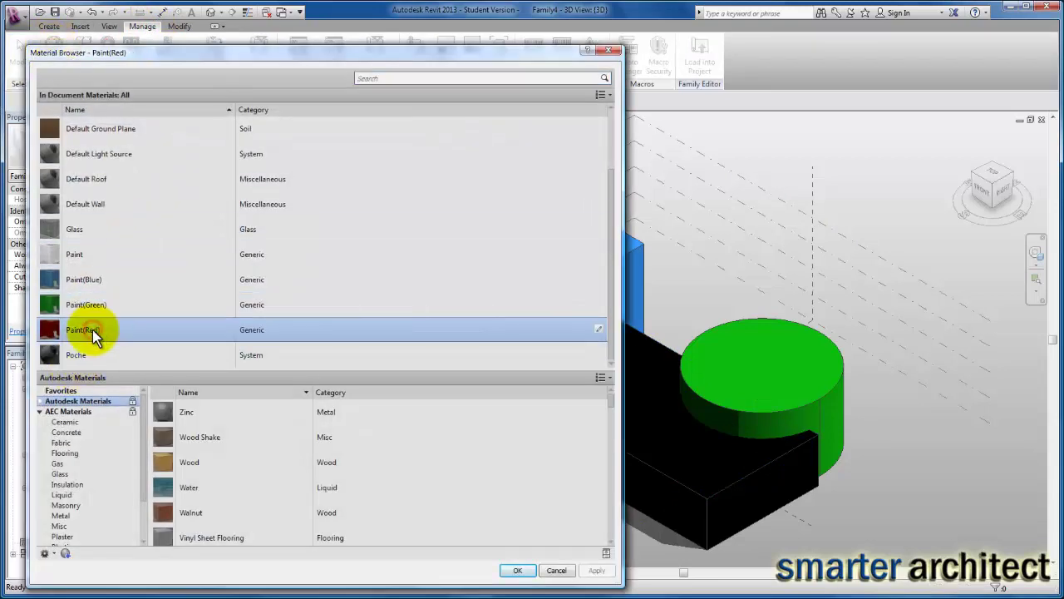
left_click(597, 330)
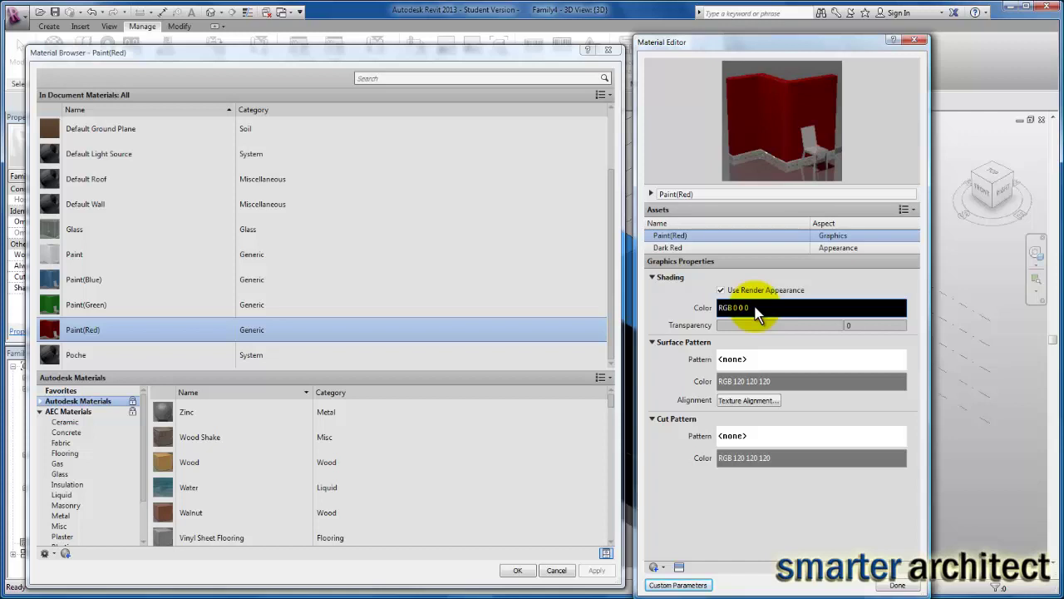
Replace Paint(Red)'s Dark Red appearance with the matte Wall Paint Red appearance
left_click(834, 248)
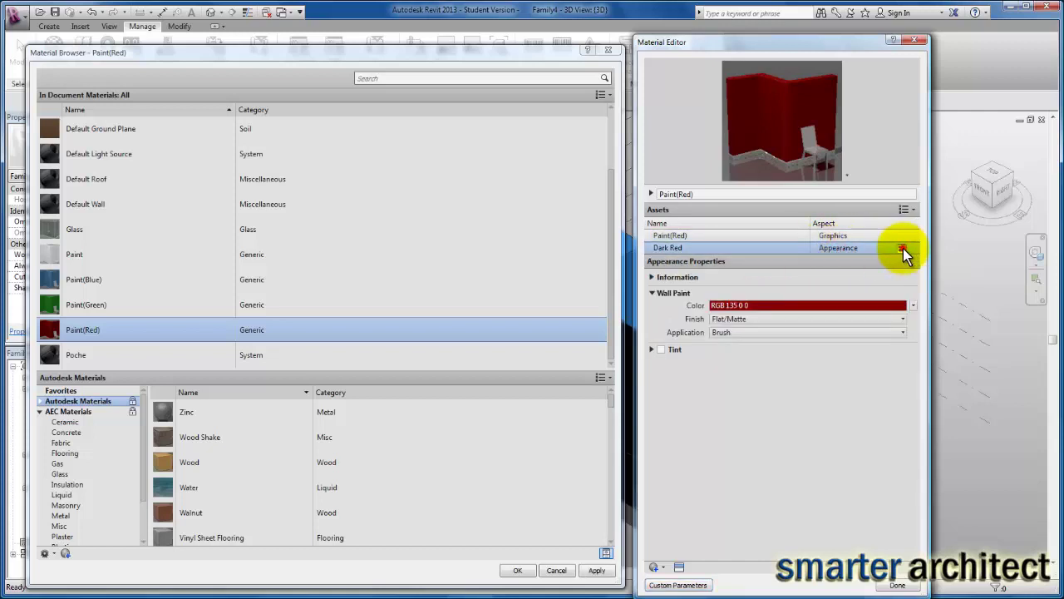
left_click(903, 249)
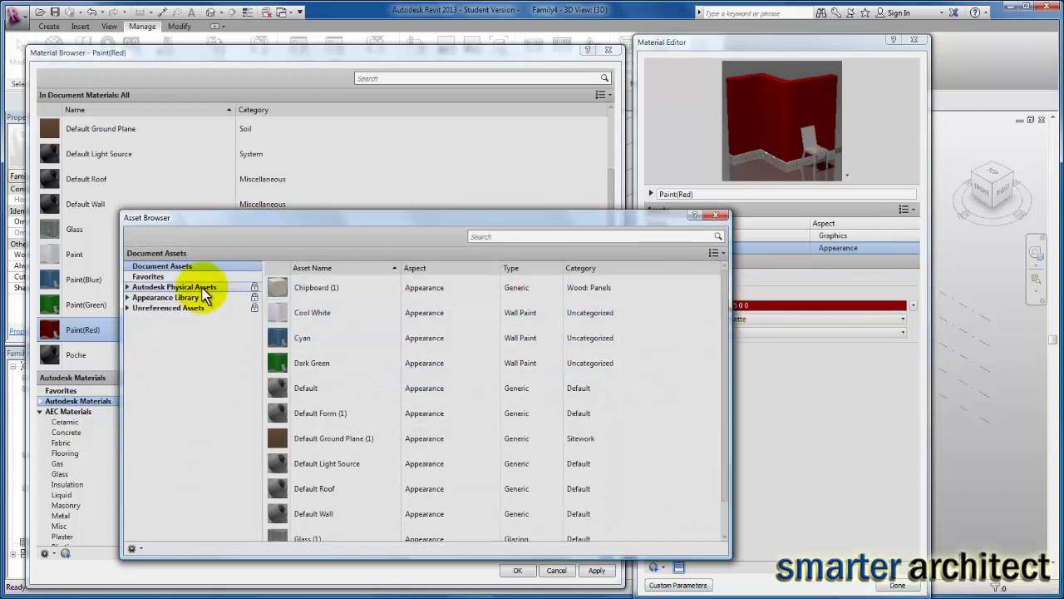
left_click(127, 297)
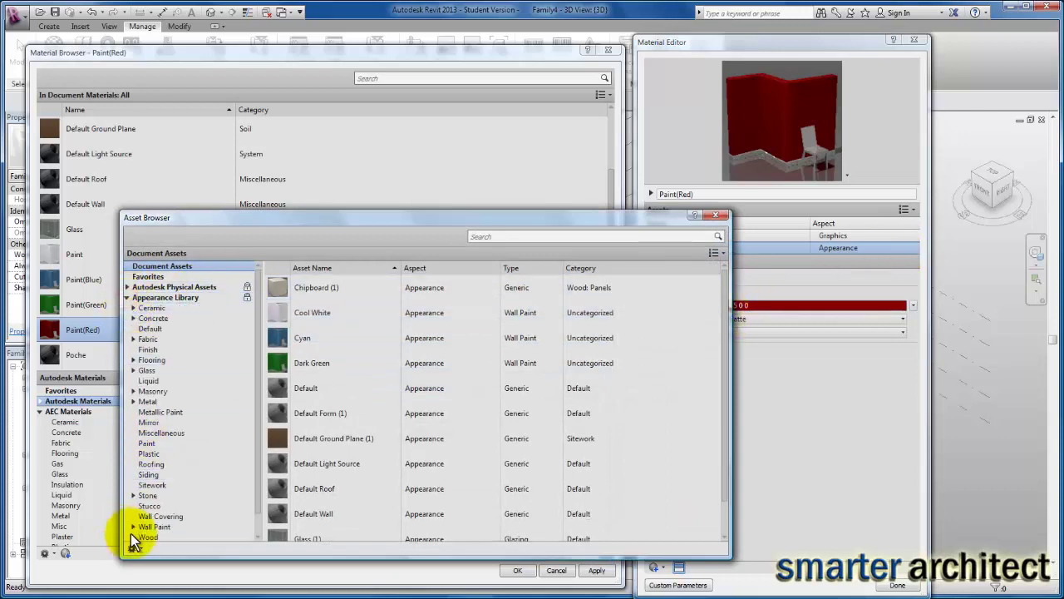
left_click(155, 526)
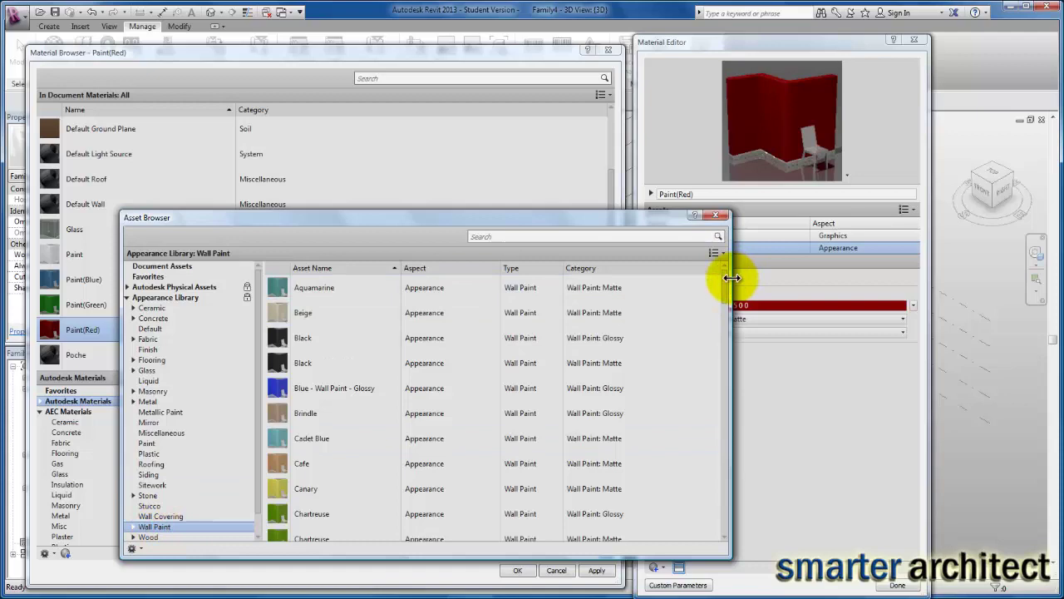
mouse_move(725, 288)
left_mouse_down()
mouse_move(712, 452)
mouse_move(727, 380)
mouse_move(724, 467)
left_mouse_up()
mouse_move(624, 427)
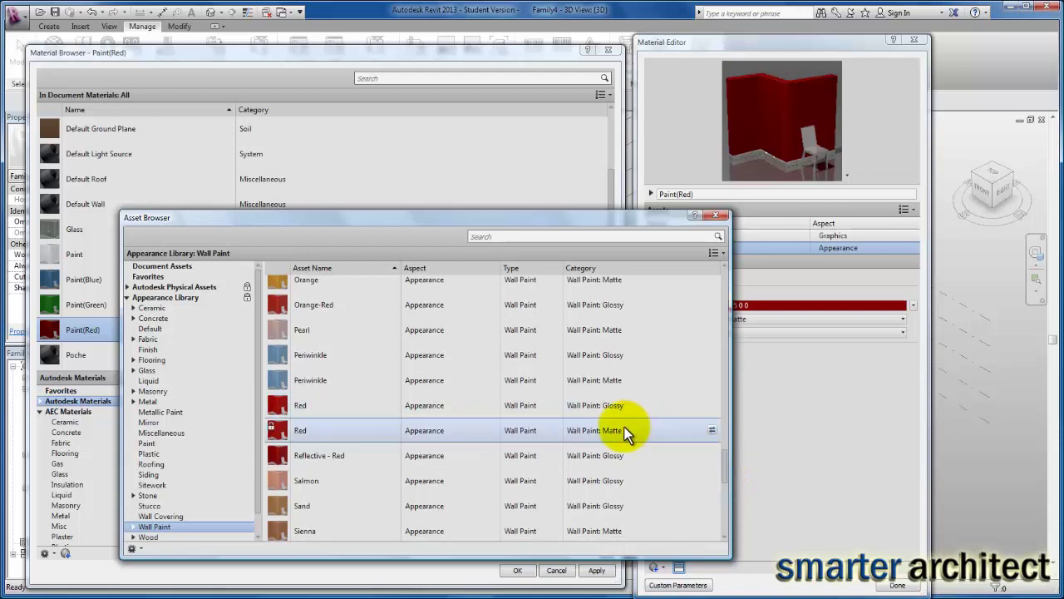
left_click(711, 430)
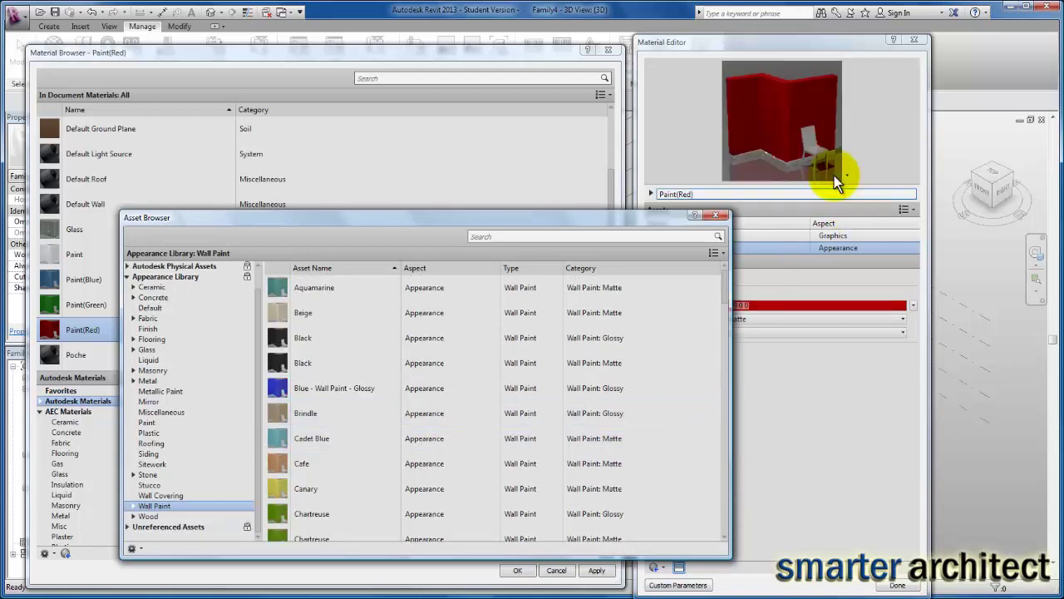
Make Paint(Red) shade using its render appearance and apply it to the slab
left_click(808, 45)
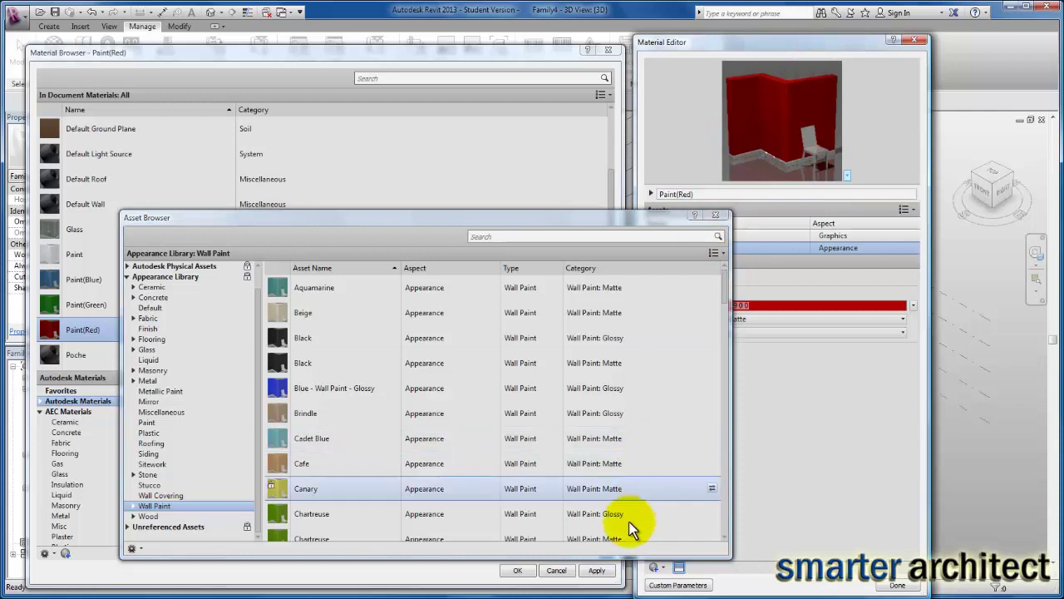
left_click(715, 215)
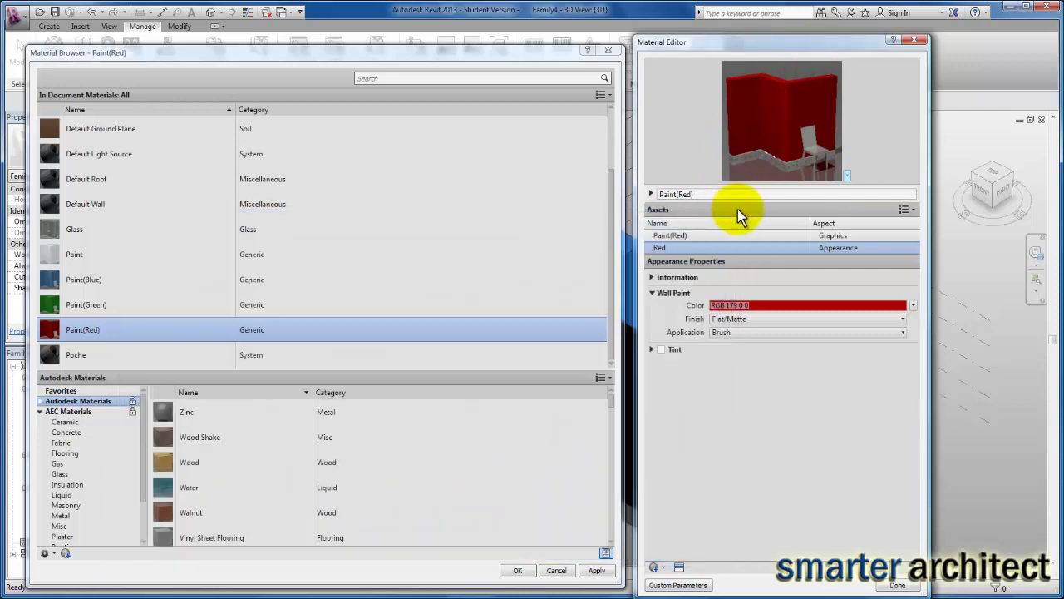
left_click(833, 236)
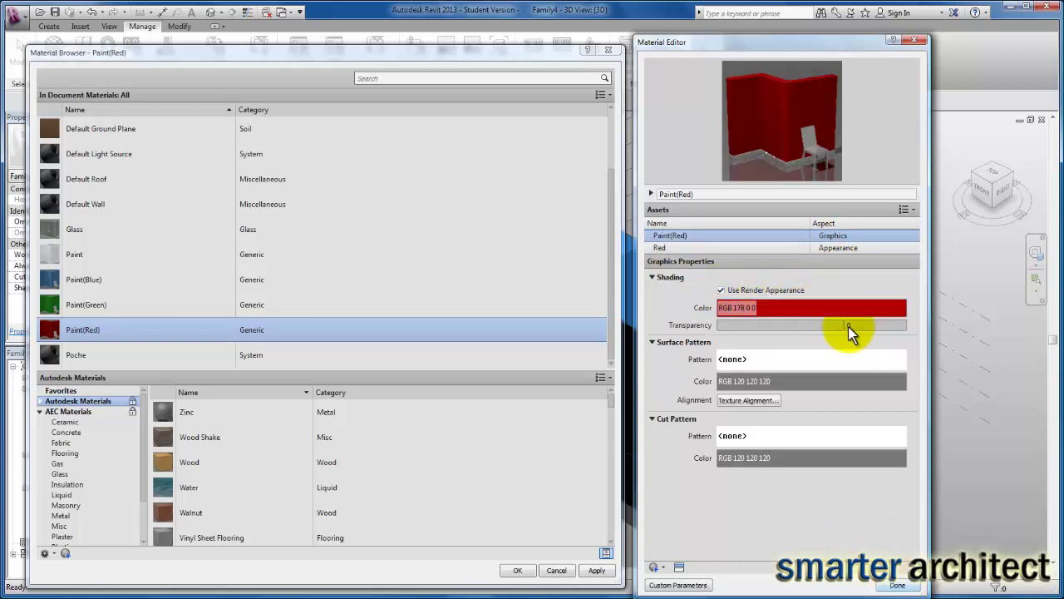
left_click(896, 585)
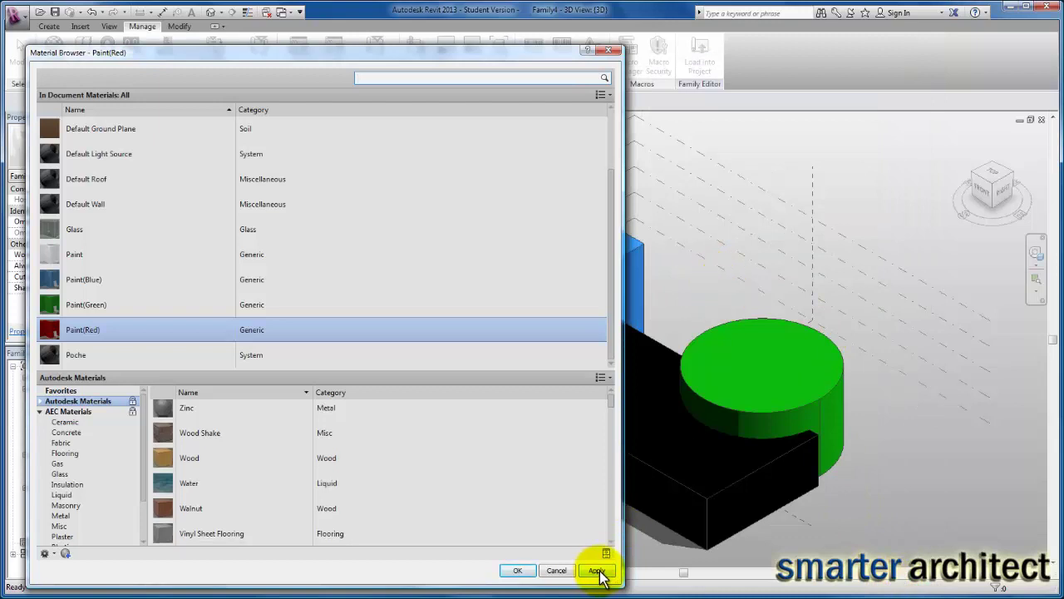
left_click(598, 570)
Close the Materials dialog and clear the selection
left_click(518, 571)
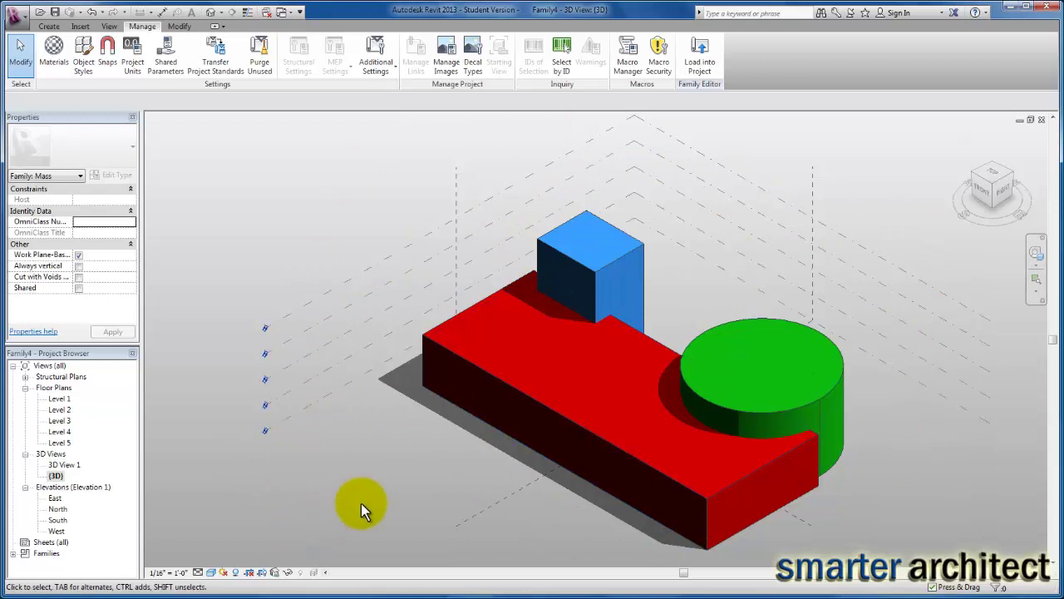
left_click(699, 267)
left_click(477, 419)
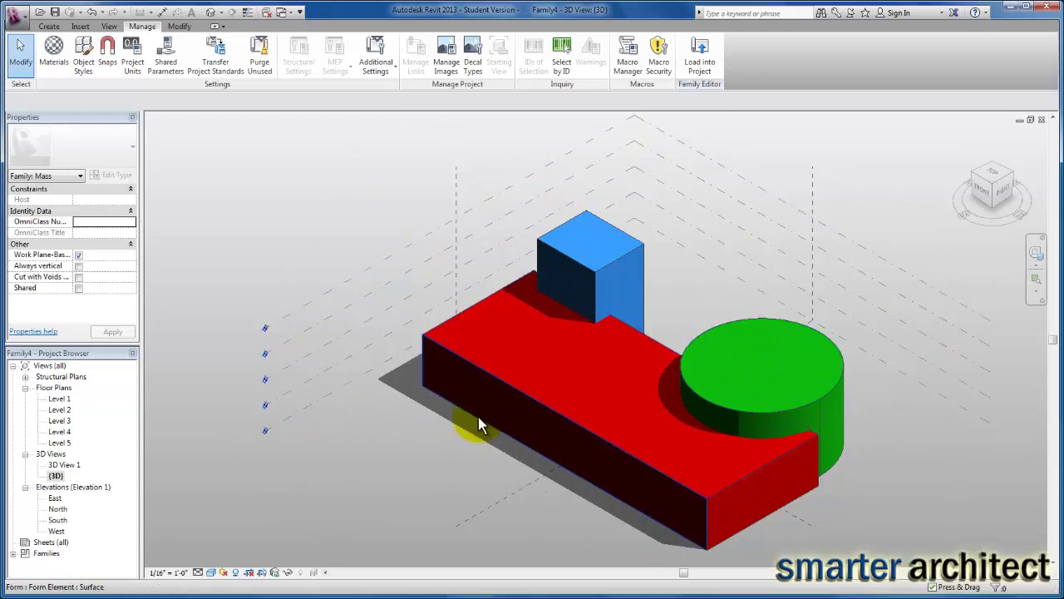
left_click(254, 522)
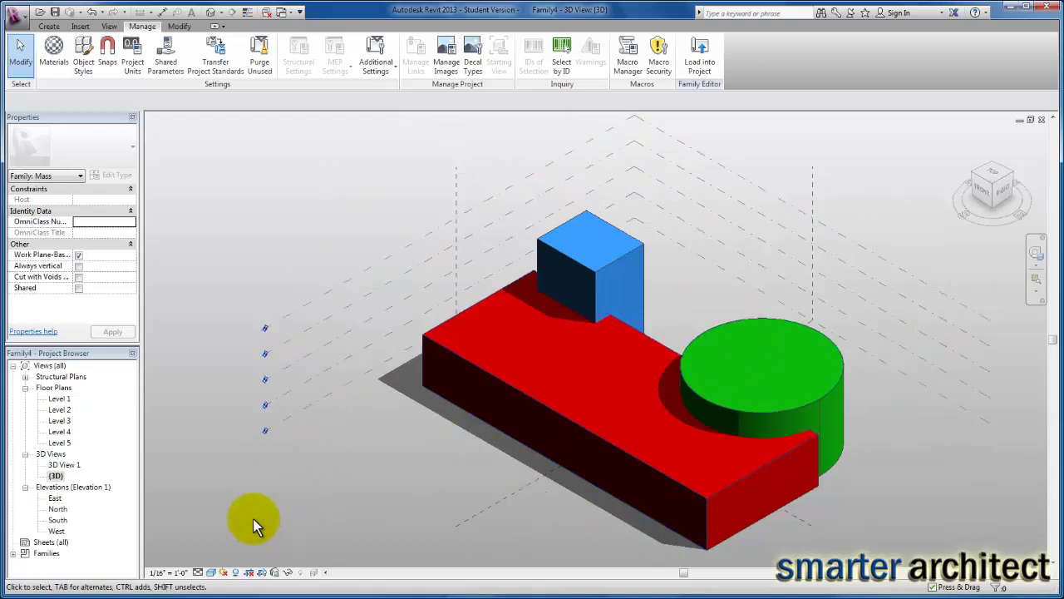
Set the Graphic Display Options transparency to 53 and apply it
left_click(212, 573)
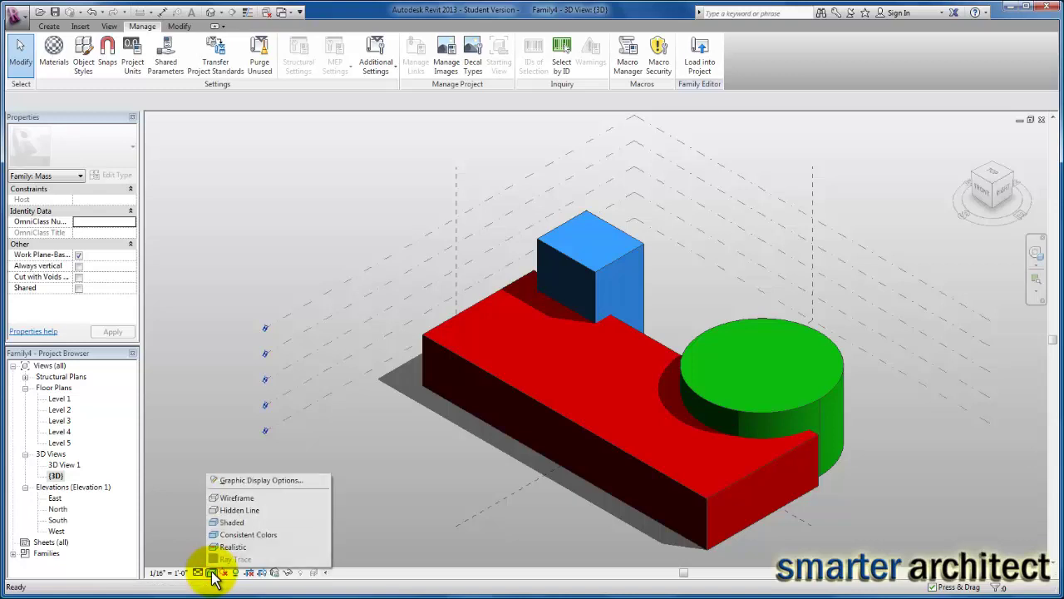
left_click(241, 481)
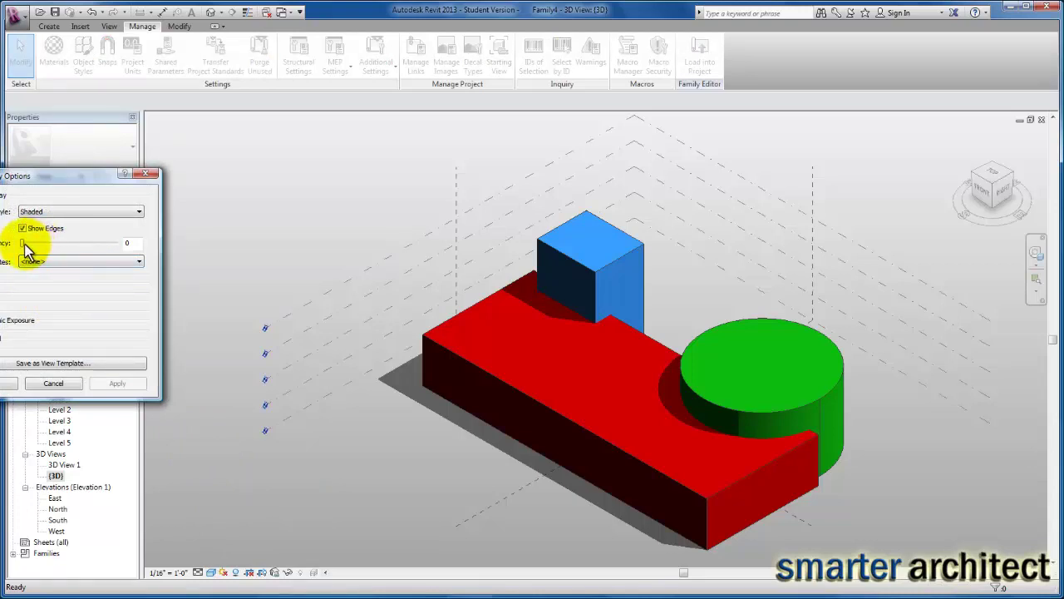
left_click_drag(24, 243, 49, 245)
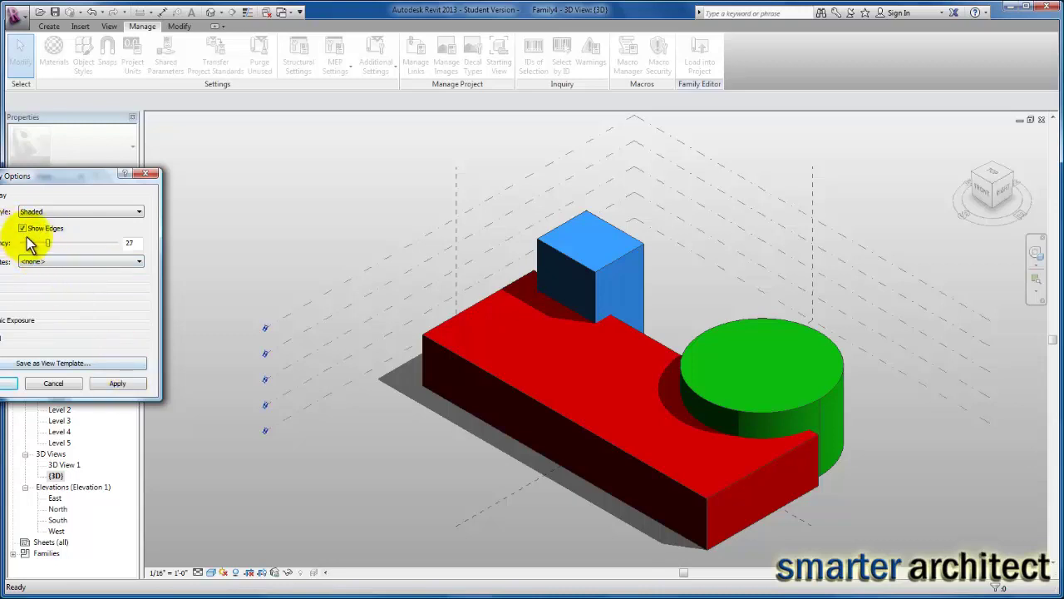
left_click(123, 384)
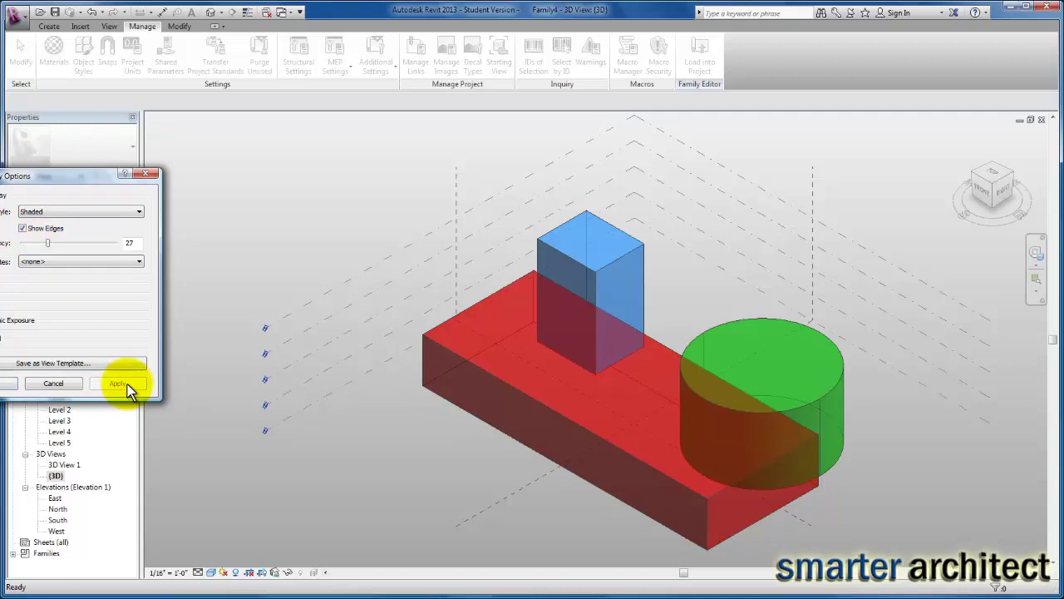
left_click_drag(47, 244, 74, 247)
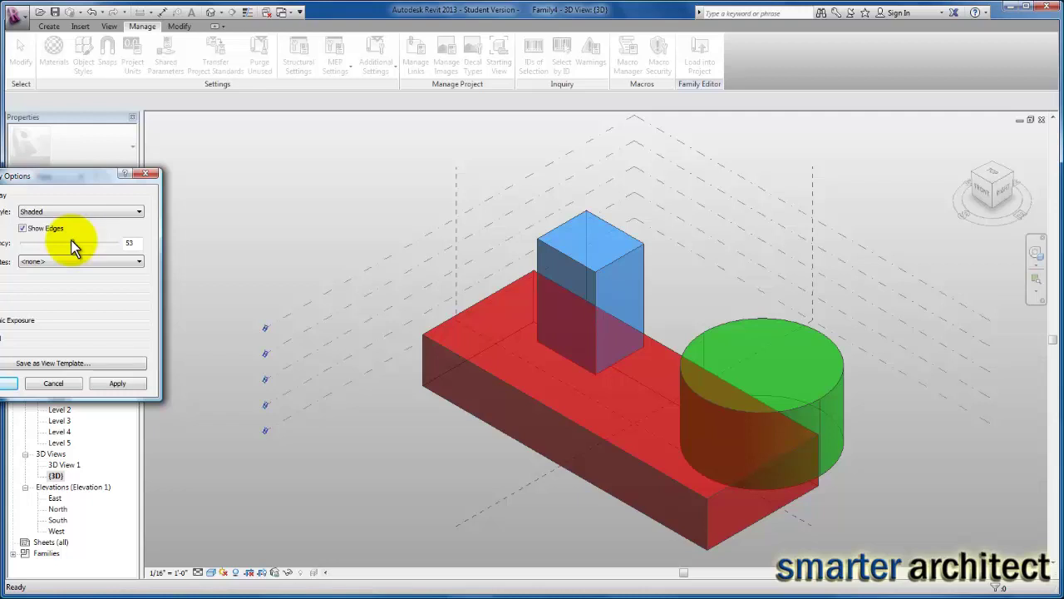
left_click(117, 384)
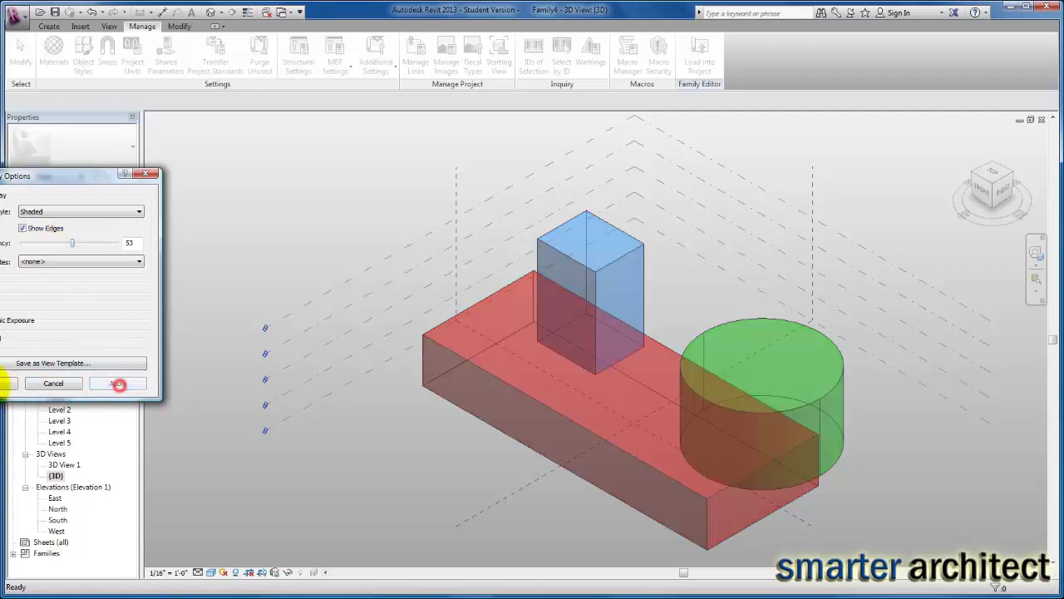
left_click(8, 384)
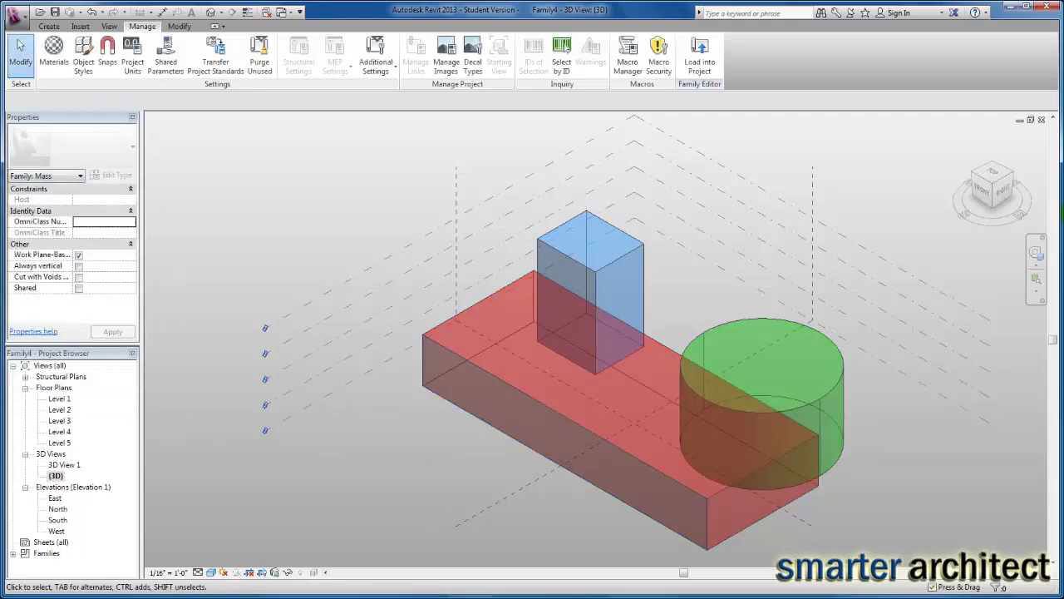
left_click(1012, 175)
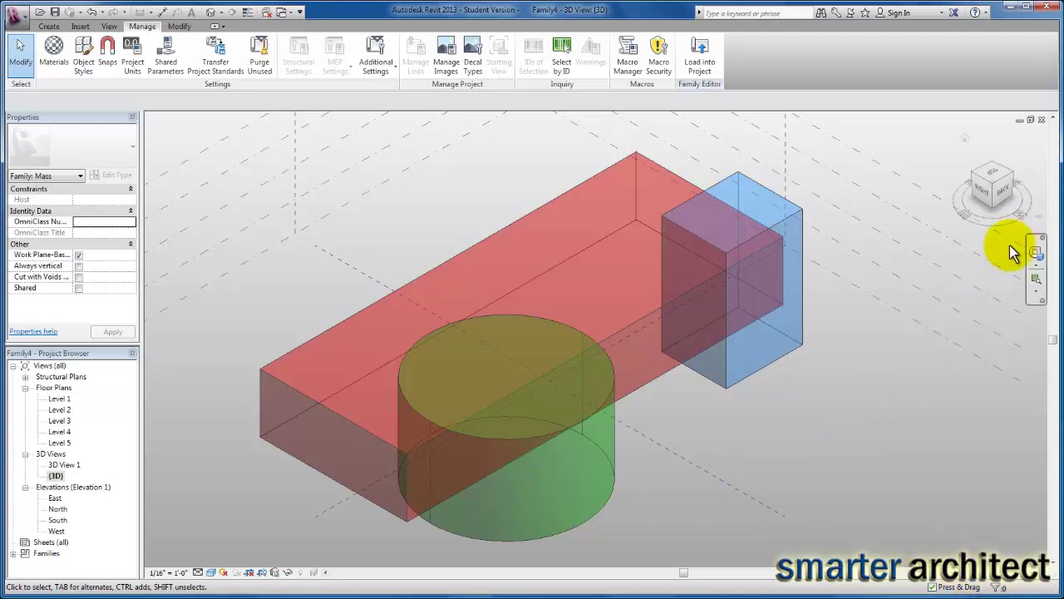
left_click(973, 169)
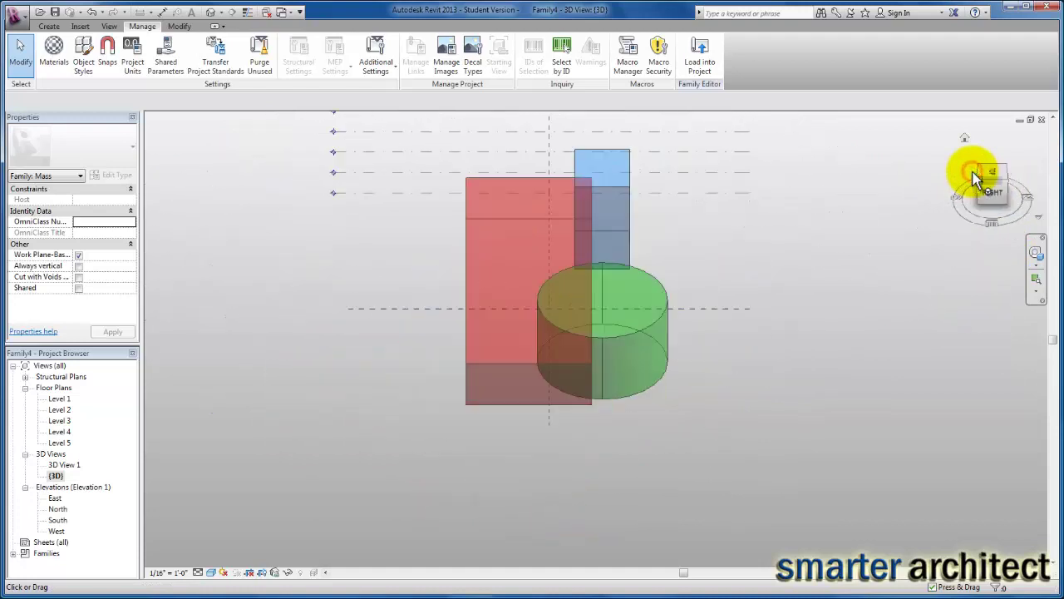
scroll(625, 469, "up", 2)
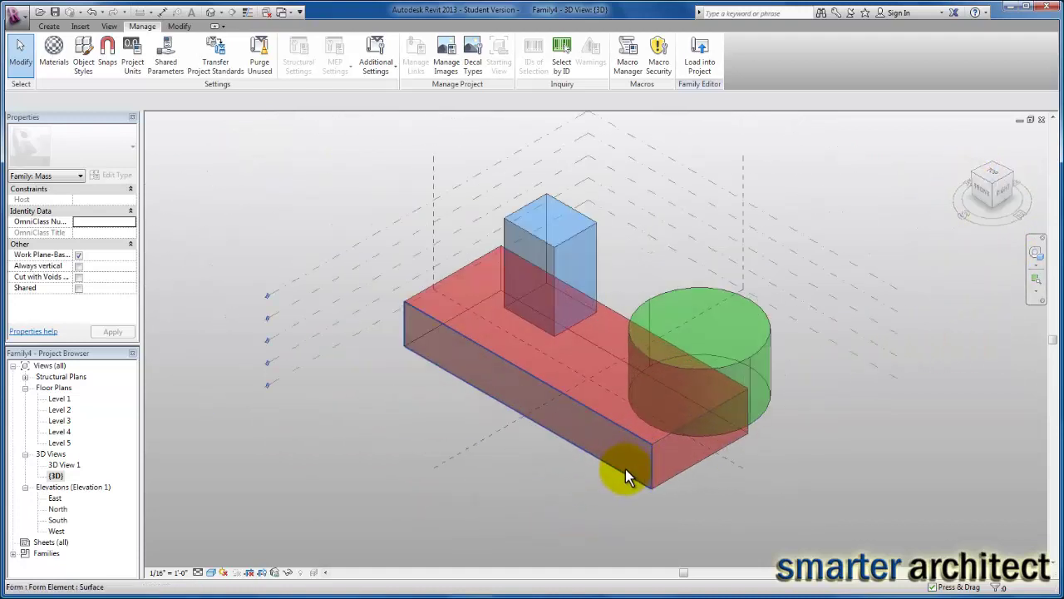